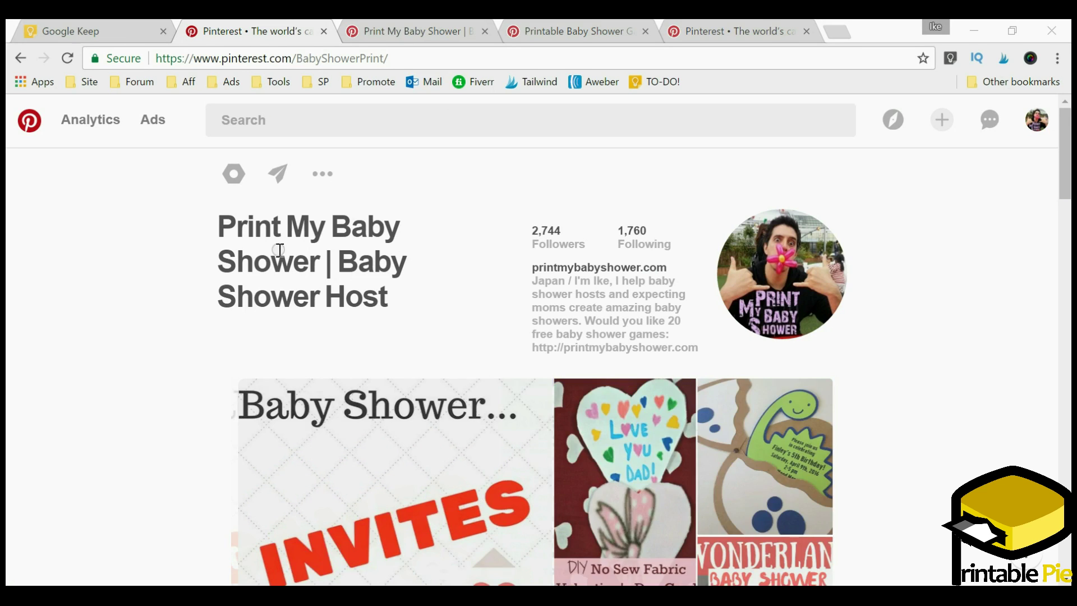
# - Highlight the example profile's name, Japan location, intro sentences and website link
pyautogui.moveTo(224, 225); pyautogui.dragTo(388, 291)
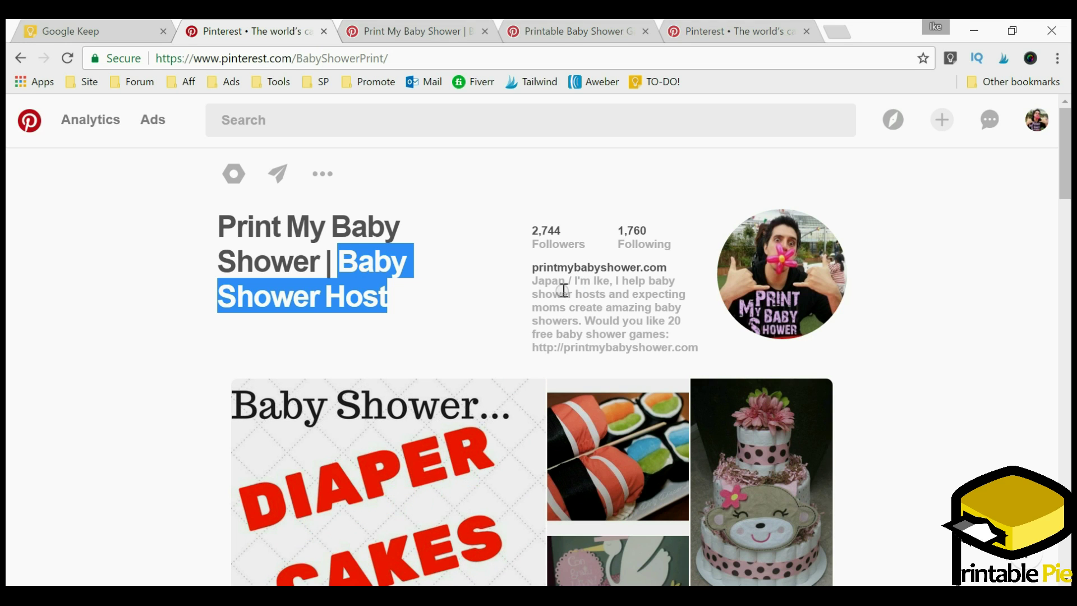
pyautogui.moveTo(562, 286); pyautogui.dragTo(534, 286)
pyautogui.click(579, 284)
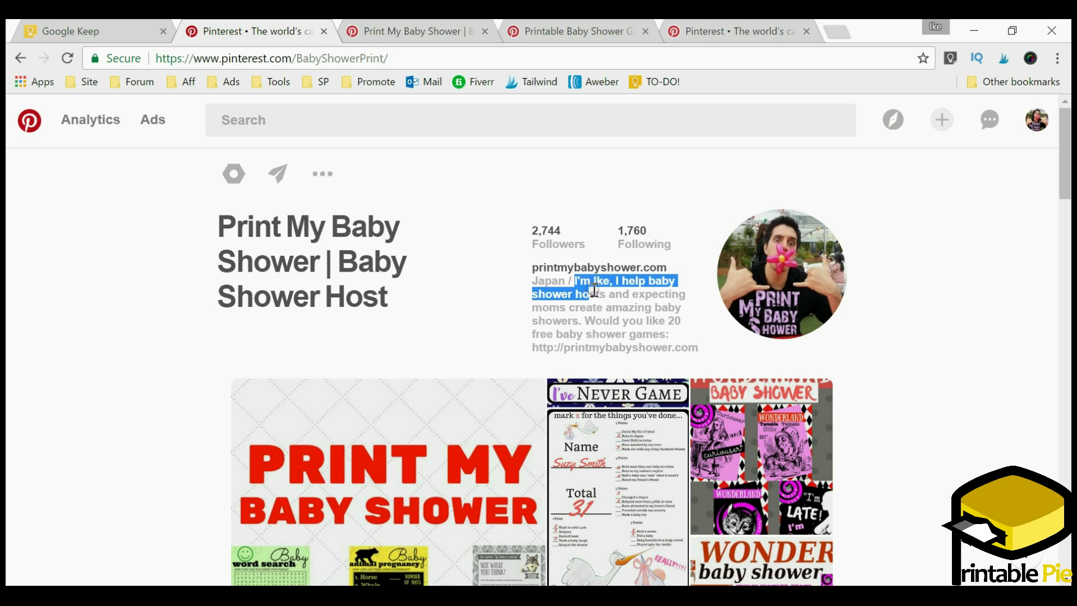
pyautogui.moveTo(579, 285); pyautogui.dragTo(667, 334)
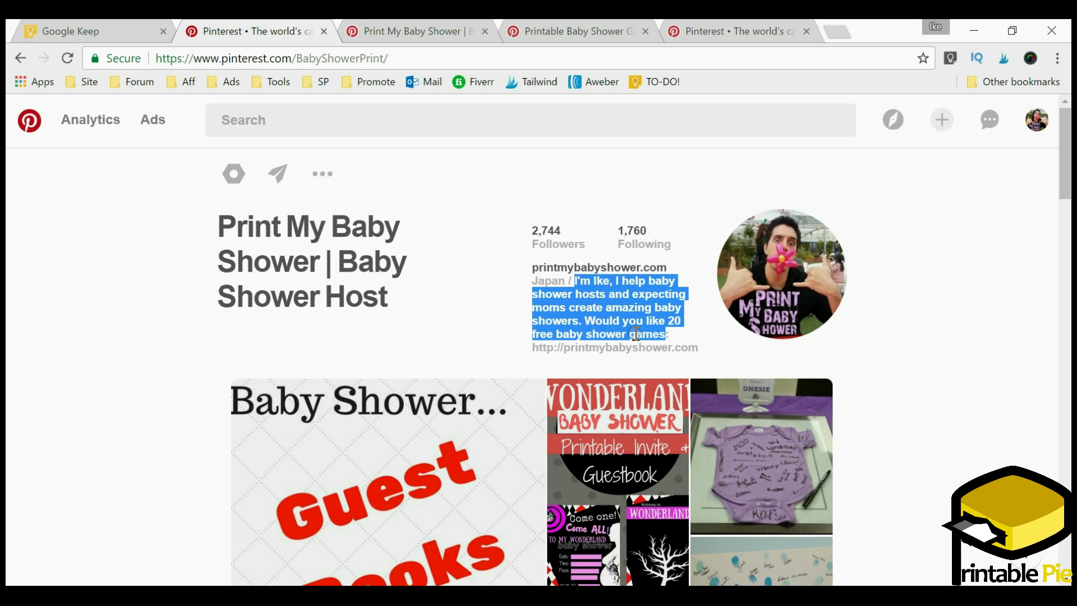
pyautogui.moveTo(543, 347); pyautogui.dragTo(689, 349)
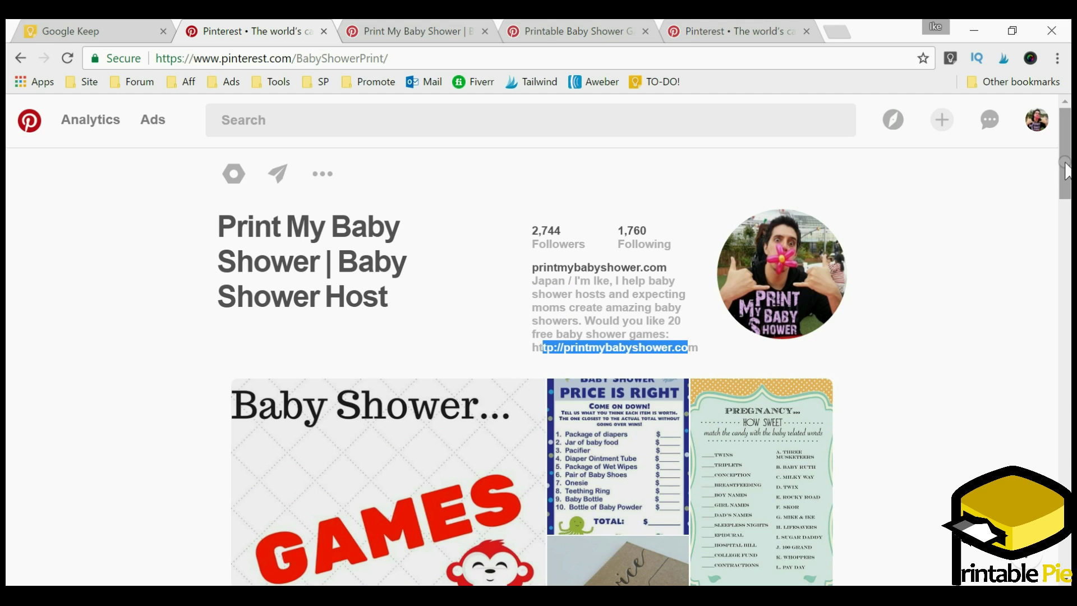
pyautogui.moveTo(1065, 172); pyautogui.dragTo(1064, 290)
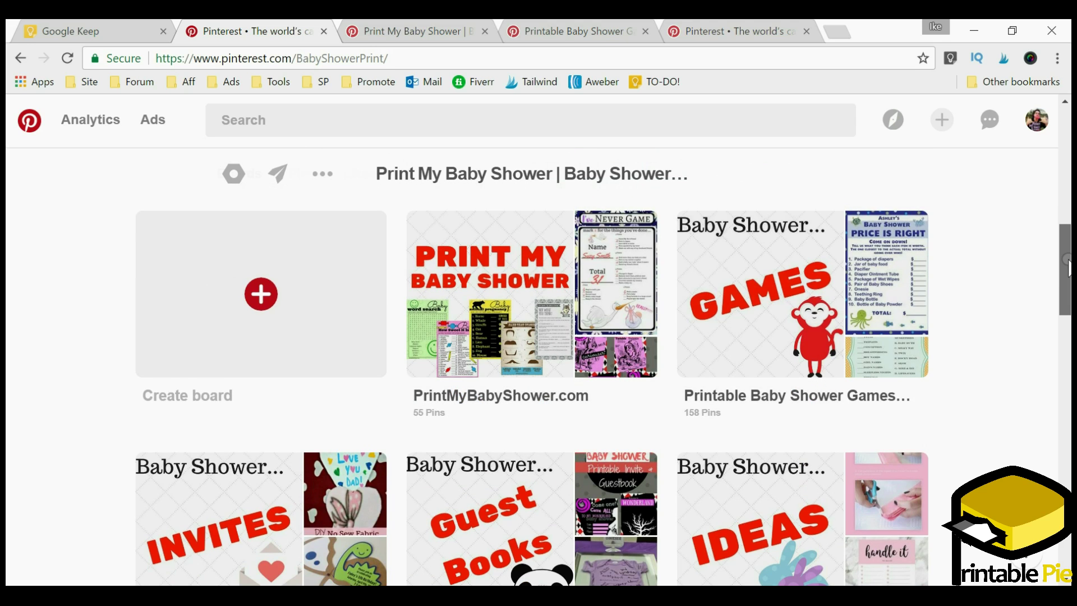
pyautogui.scroll(-1, 701, 371)
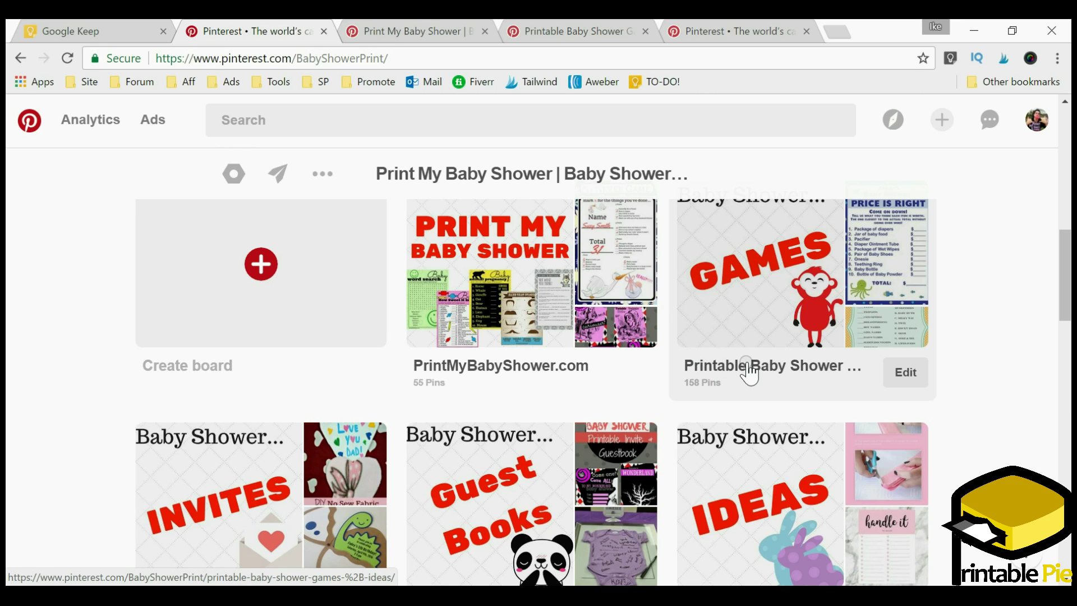
pyautogui.scroll(1, 1065, 268)
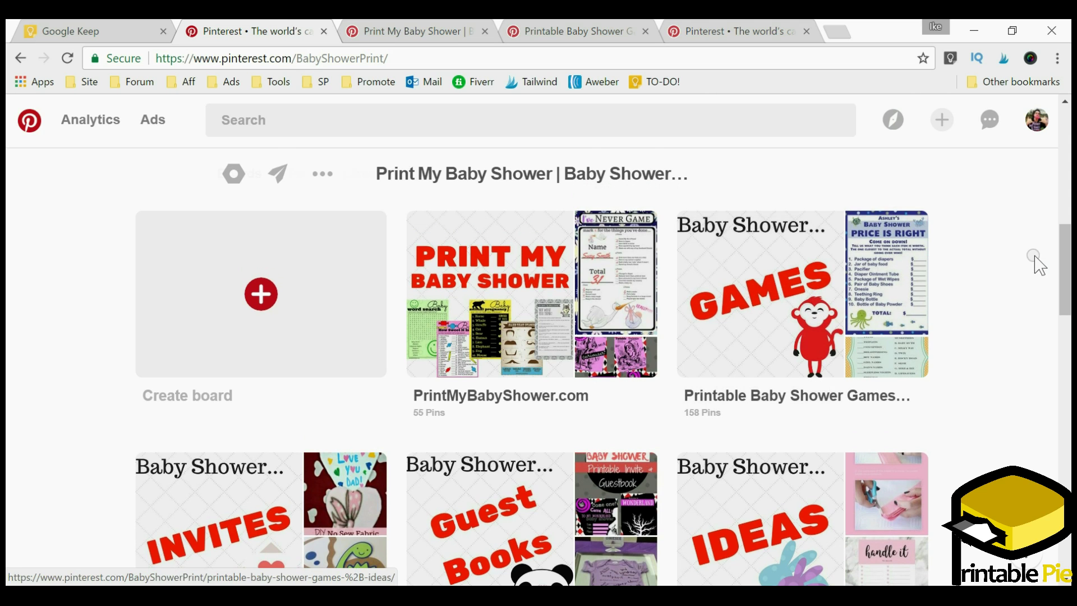
pyautogui.scroll(-5, 459, 375)
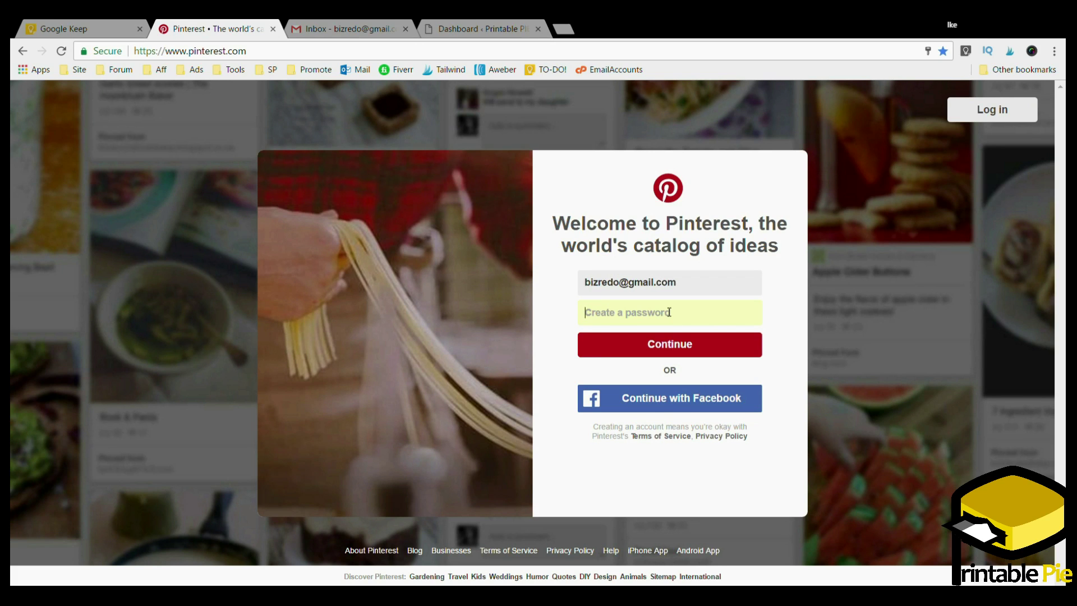
pyautogui.write('•••••••')
# - Submit the sign-up form with a full name, age 38 and male gender
pyautogui.click(669, 344)
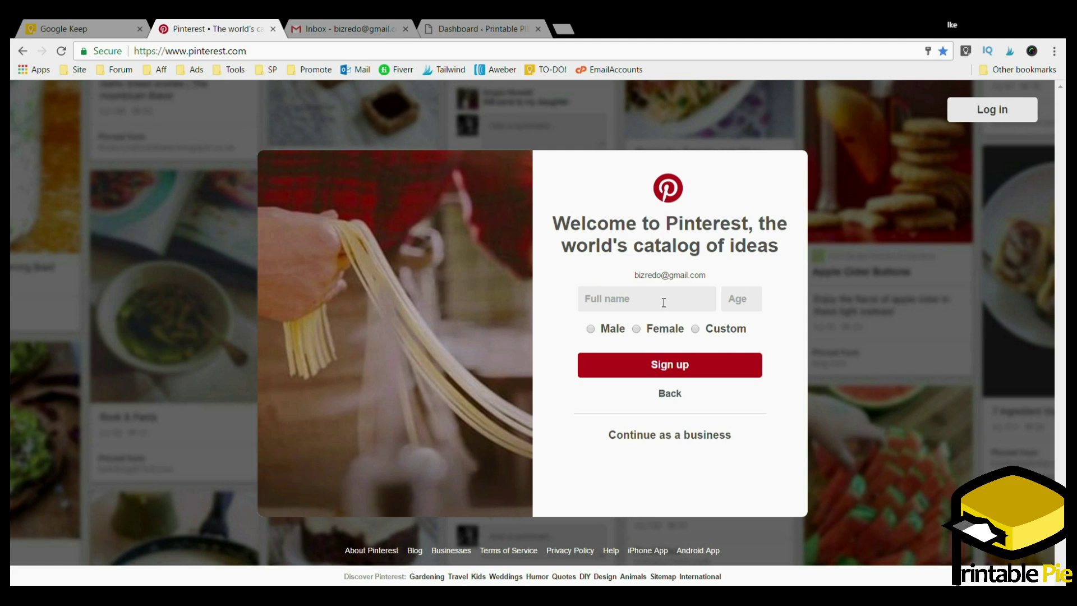
pyautogui.moveTo(640, 307); pyautogui.dragTo(527, 292)
pyautogui.click(749, 296)
pyautogui.write('38')
pyautogui.click(589, 329)
pyautogui.click(653, 369)
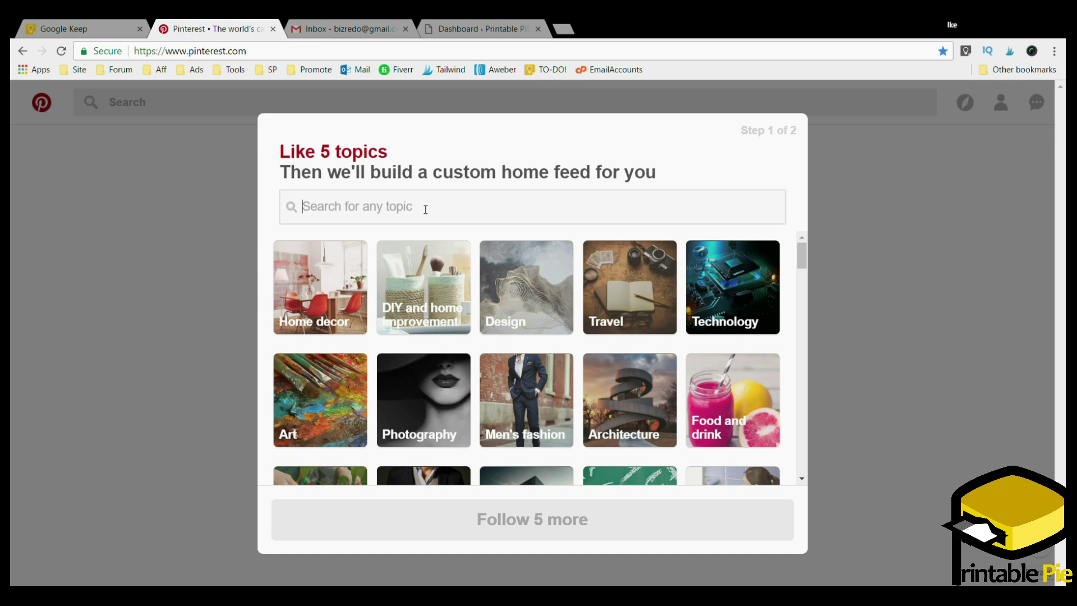
pyautogui.write('birthd')
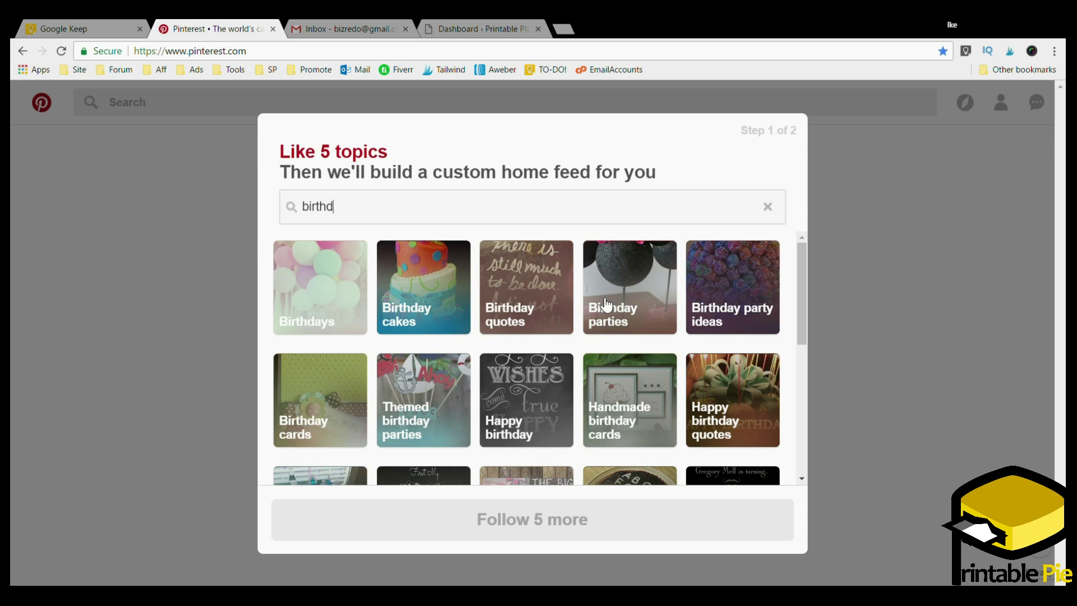
pyautogui.scroll(-1, 605, 303)
pyautogui.scroll(1, 605, 302)
# - Follow Birthday party ideas, Free printables, Printable recipe cards and Printables, then finish
pyautogui.click(734, 289)
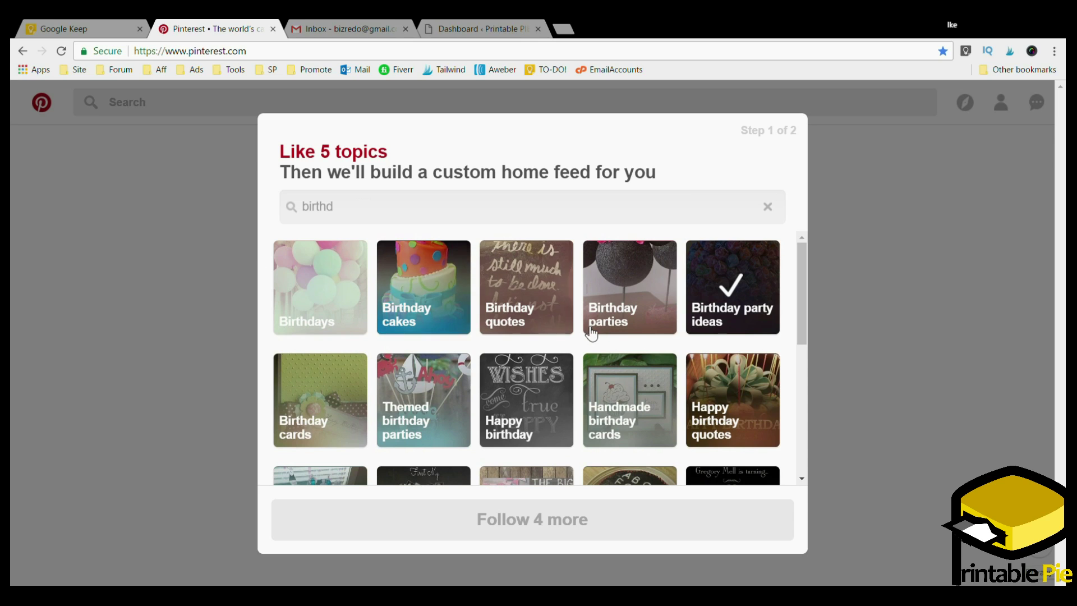
pyautogui.scroll(-1, 591, 333)
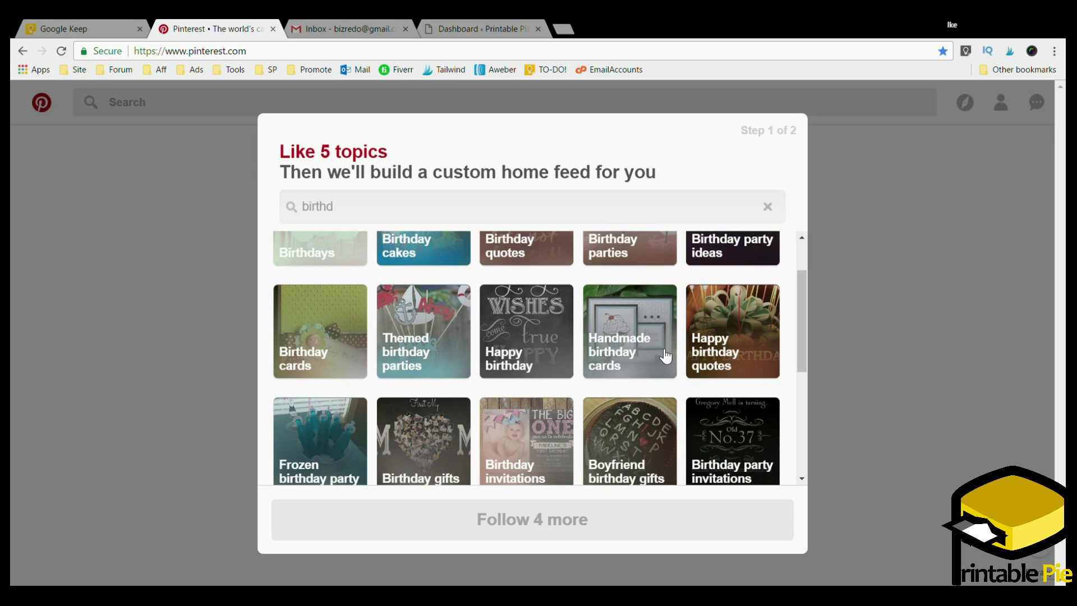
pyautogui.doubleClick(367, 210)
pyautogui.write('printable')
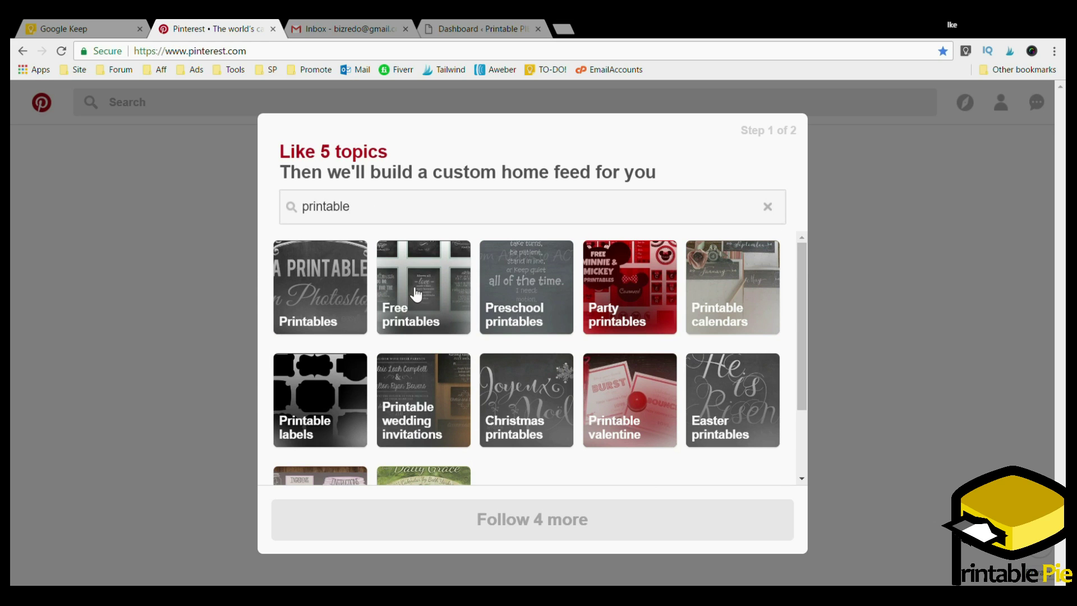
pyautogui.click(439, 291)
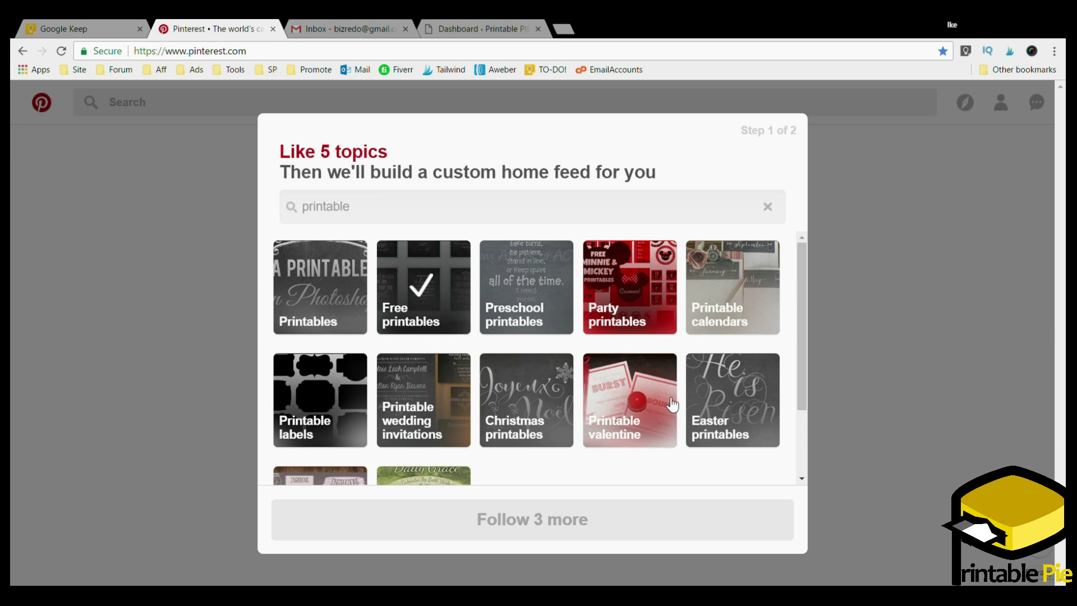
pyautogui.scroll(-1, 504, 362)
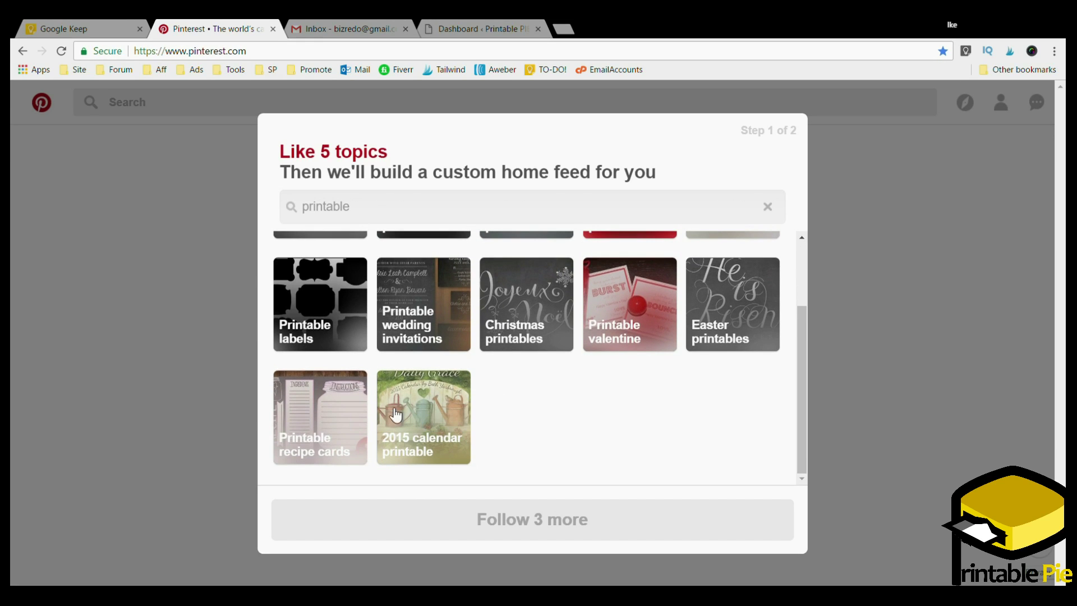
pyautogui.click(336, 412)
pyautogui.scroll(1, 336, 412)
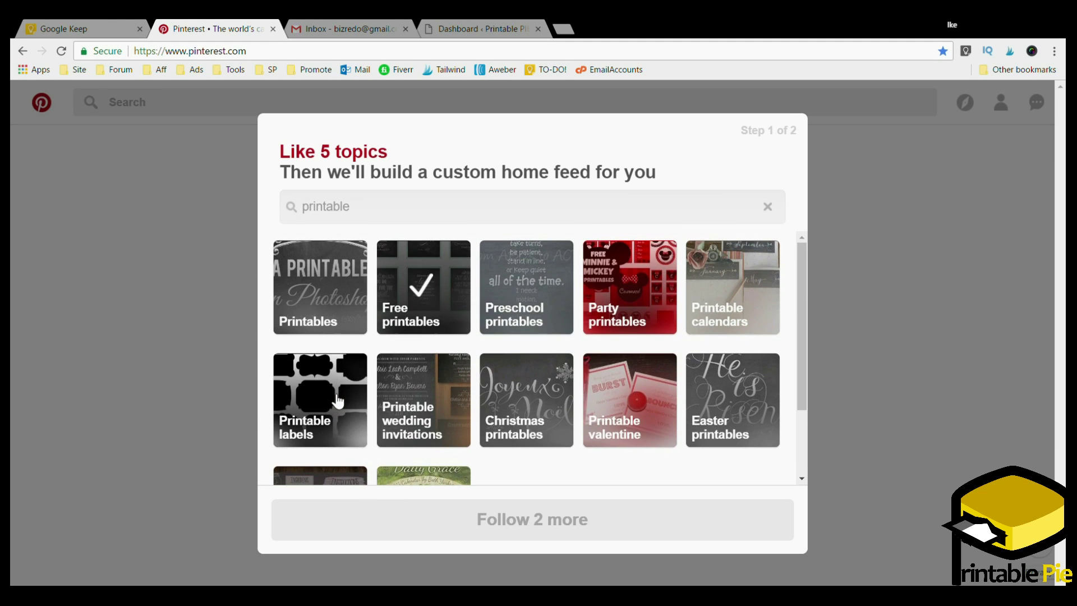
pyautogui.click(302, 290)
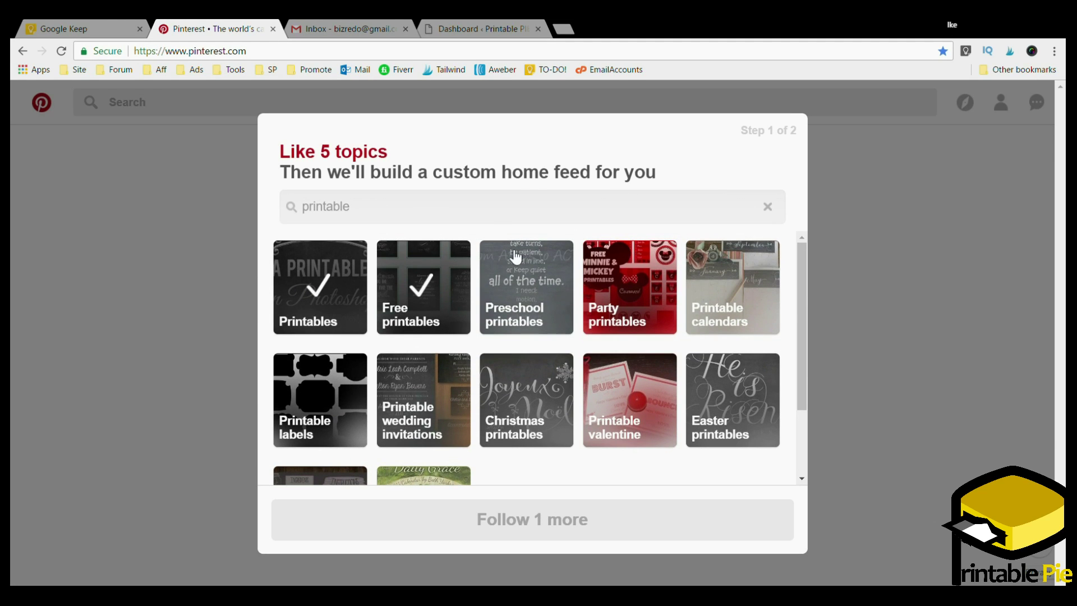
pyautogui.click(502, 207)
pyautogui.write('b')
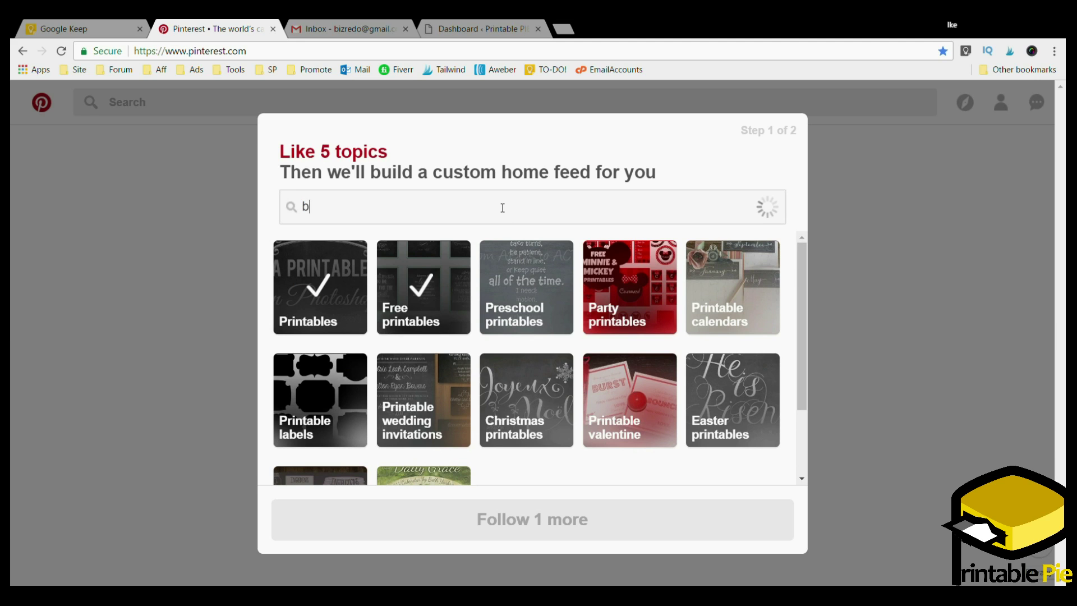
pyautogui.write('ir')
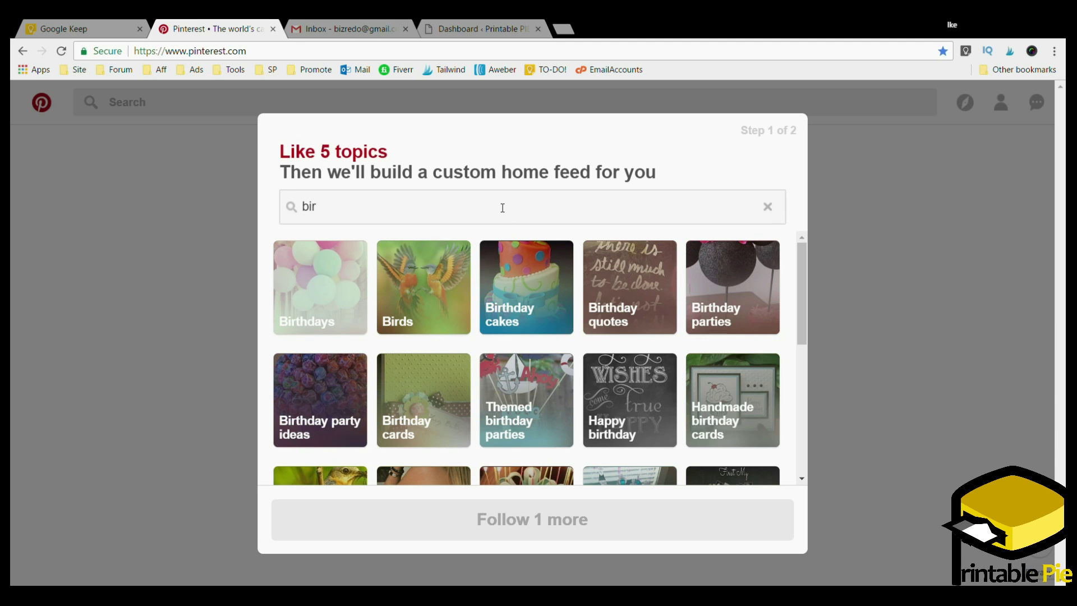
pyautogui.write('th')
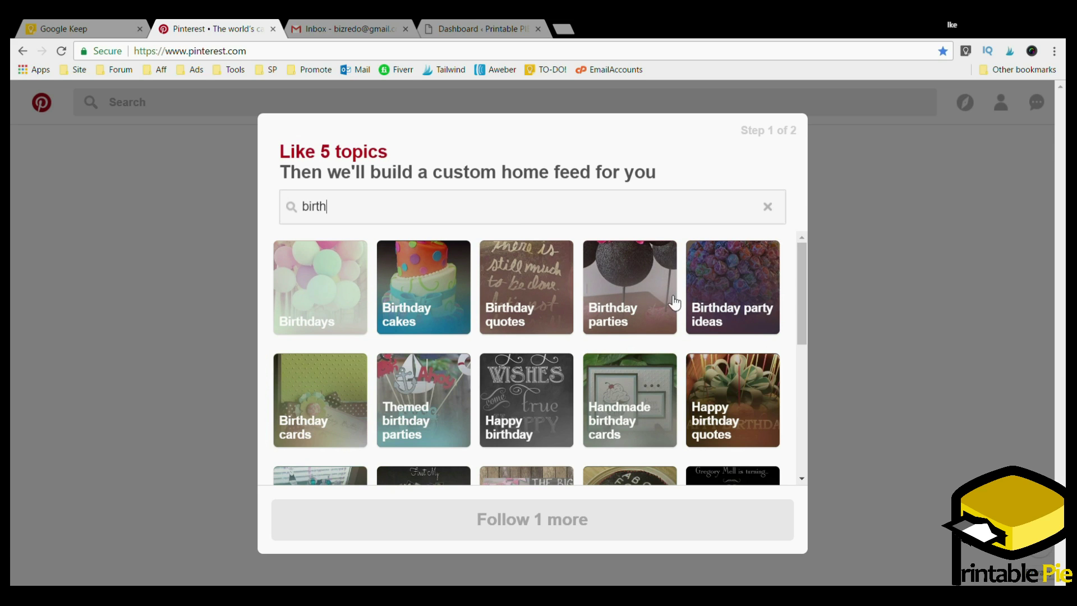
pyautogui.scroll(-3, 644, 300)
pyautogui.scroll(-1, 643, 300)
pyautogui.scroll(1, 643, 300)
pyautogui.scroll(3, 644, 301)
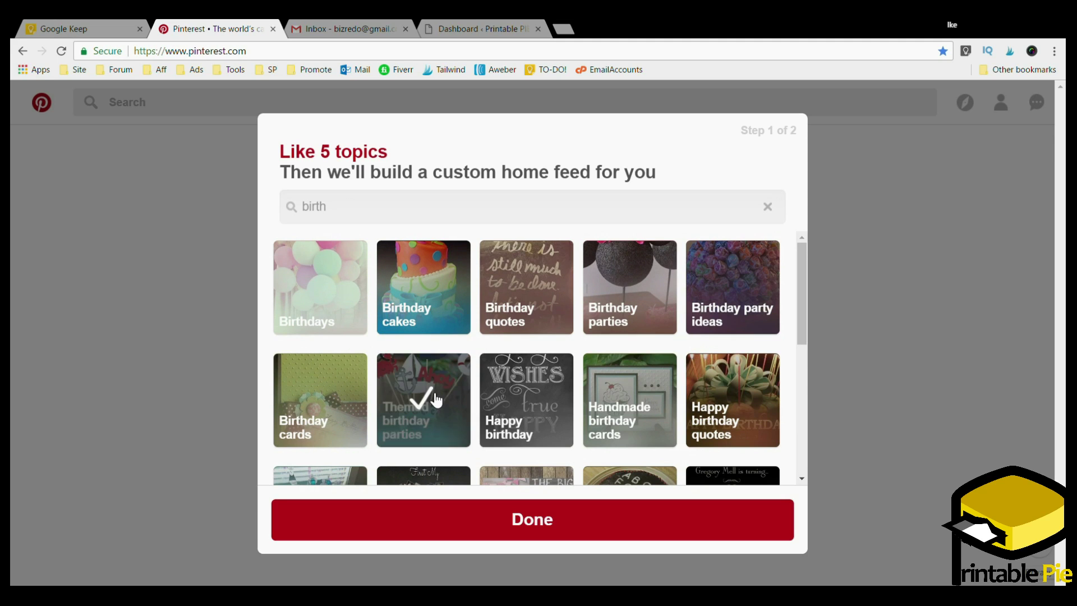
pyautogui.click(530, 507)
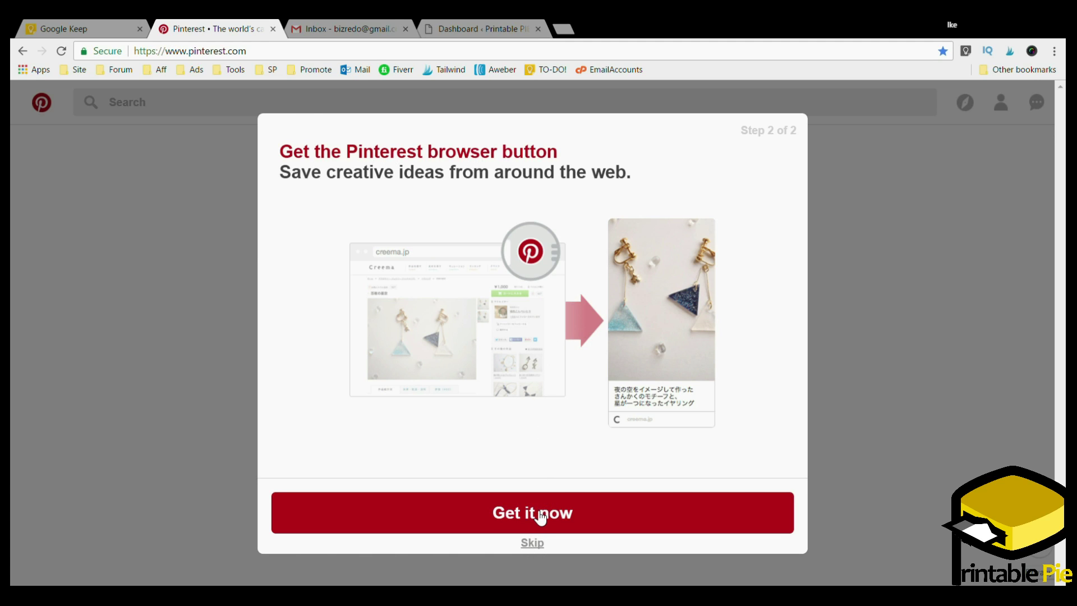
# - Skip the browser button and confirm, then go to your own profile page
pyautogui.click(533, 544)
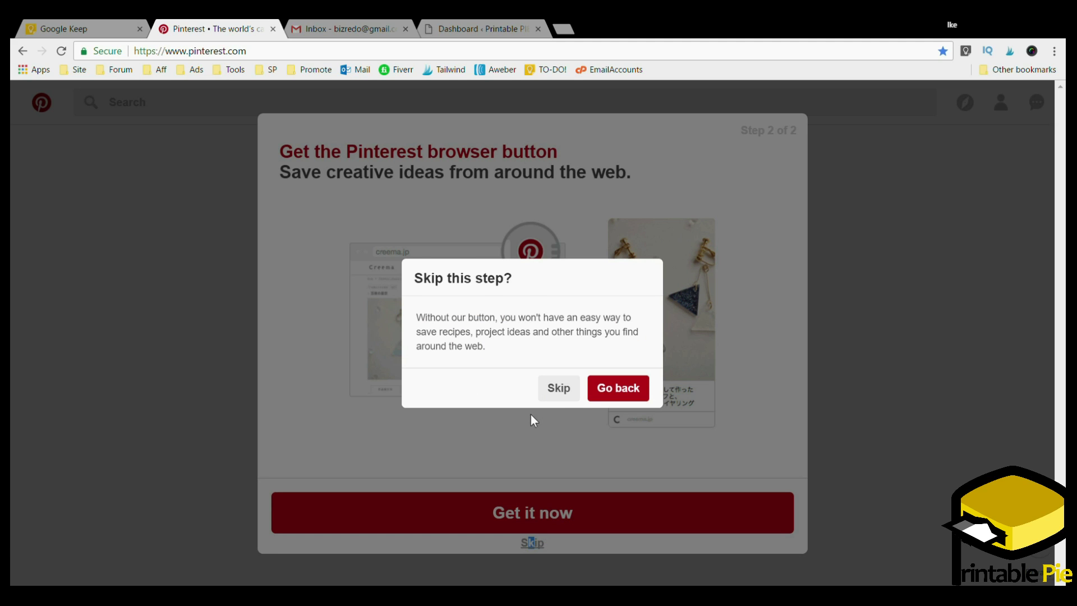
pyautogui.click(615, 388)
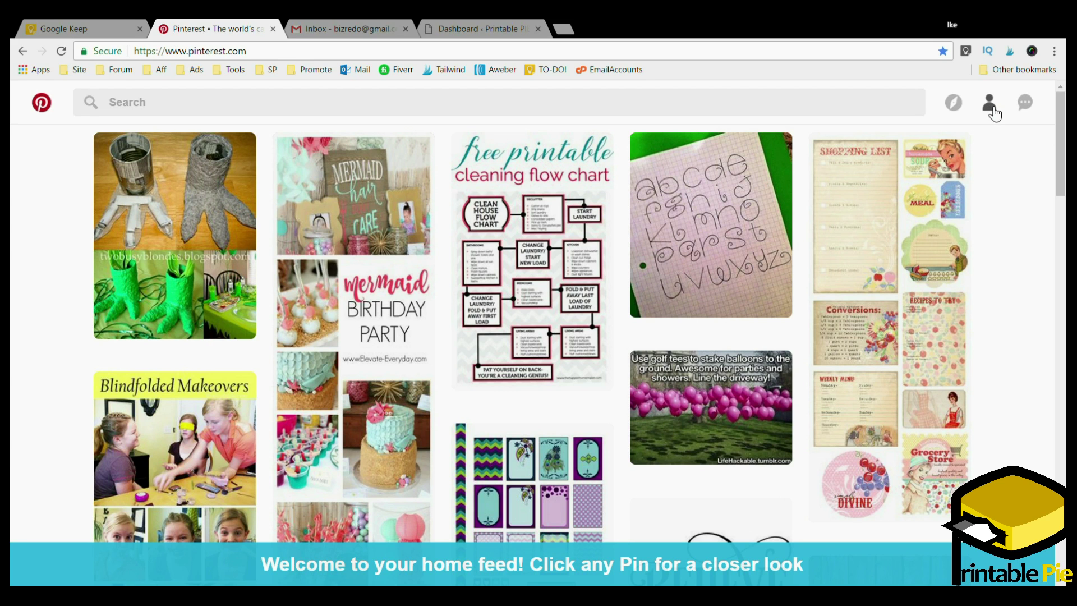
pyautogui.click(989, 105)
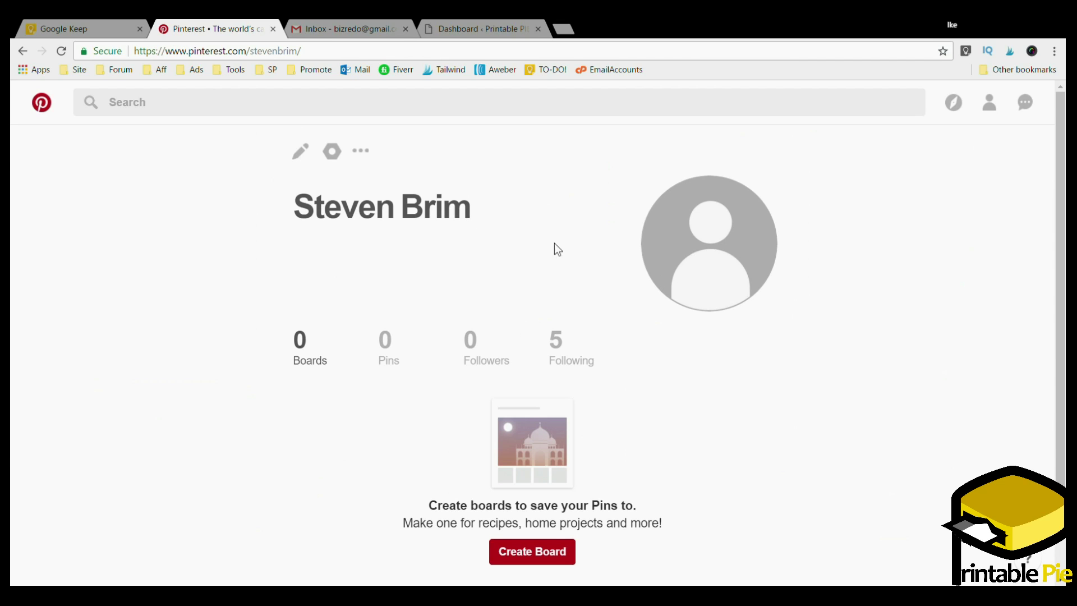
# - Open account settings from the profile and toggle search-engine hiding on, then off
pyautogui.click(985, 114)
pyautogui.click(334, 155)
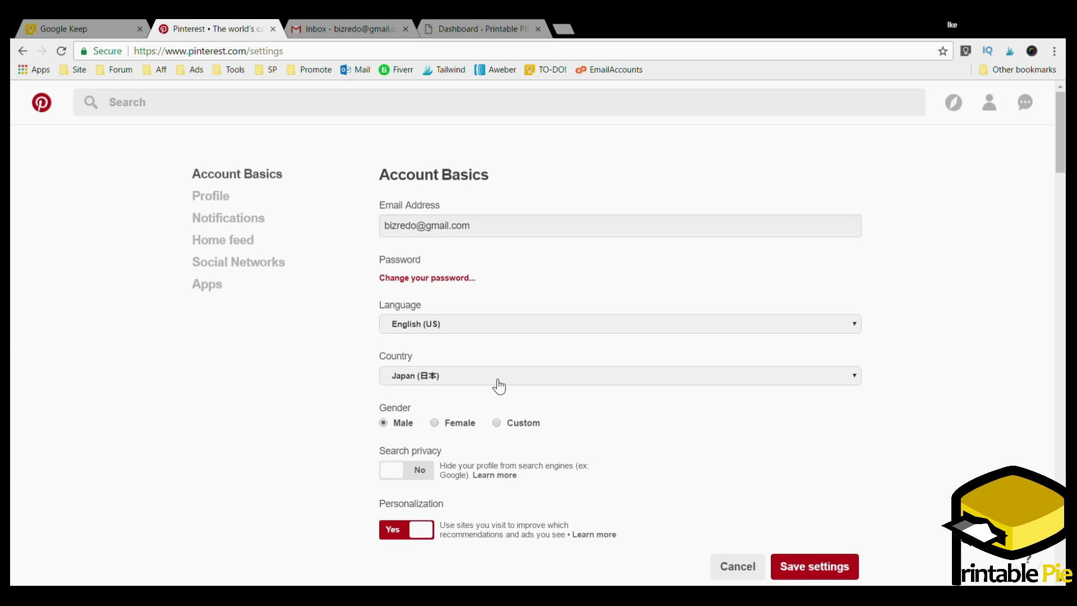
pyautogui.scroll(-3, 506, 362)
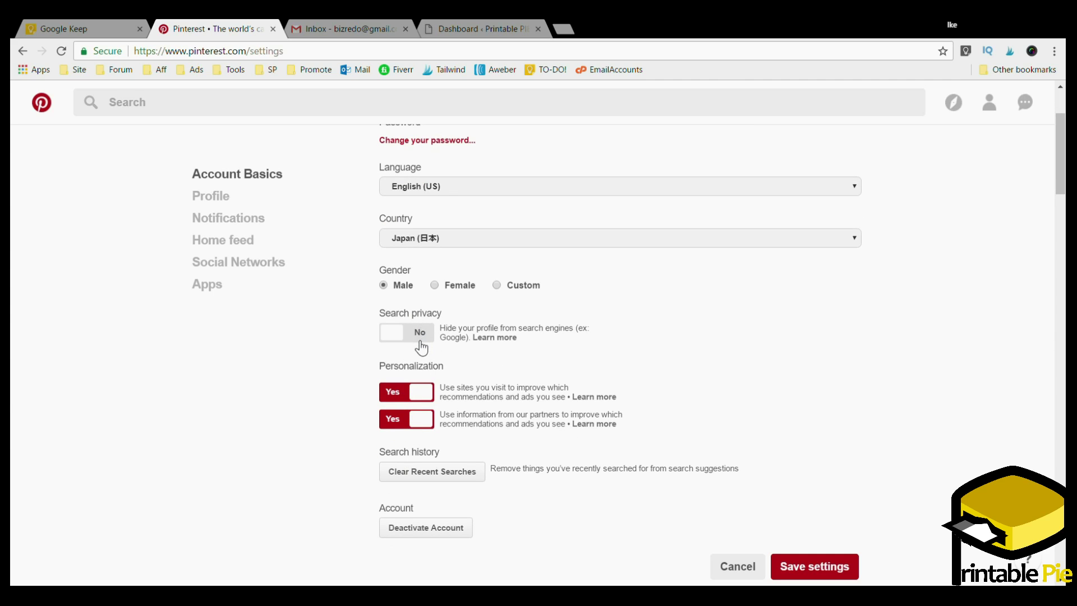
pyautogui.click(419, 337)
pyautogui.click(427, 337)
pyautogui.scroll(-1, 498, 392)
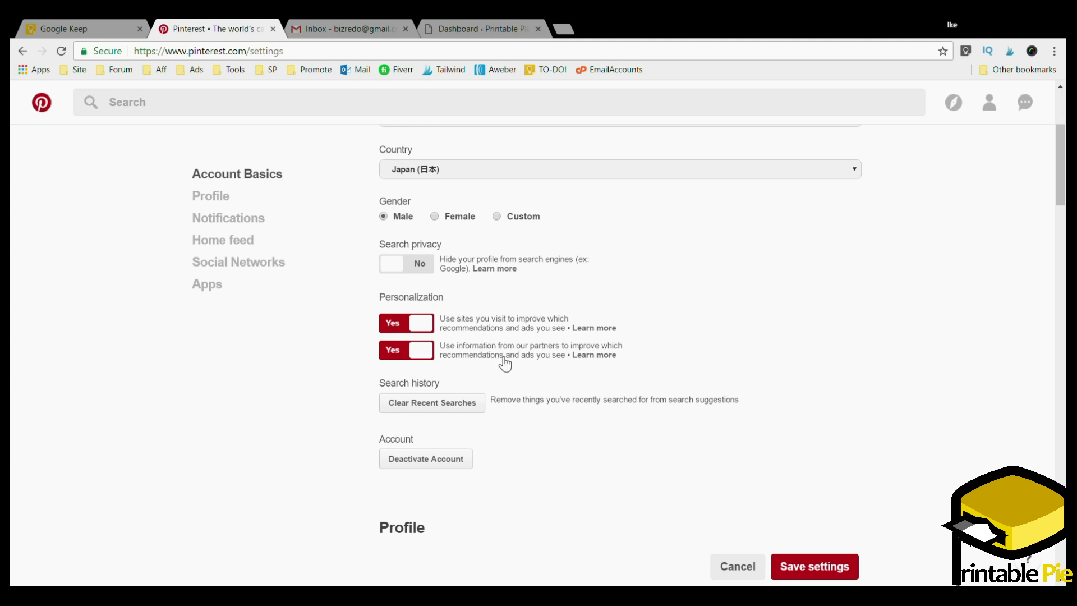
pyautogui.scroll(-2, 551, 397)
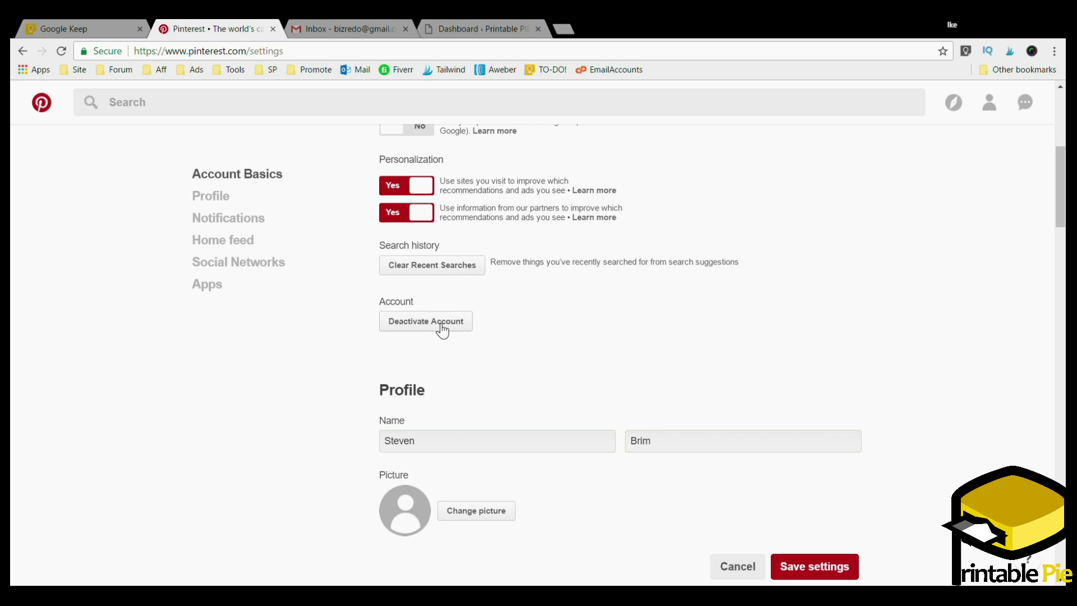
pyautogui.scroll(-1, 505, 345)
pyautogui.scroll(-2, 502, 348)
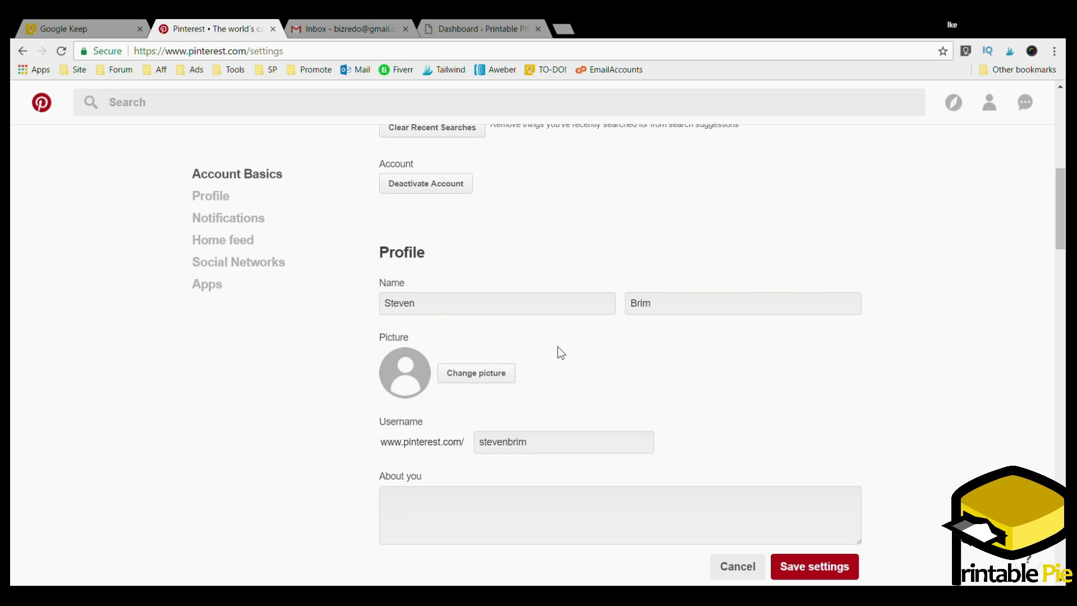
pyautogui.scroll(-1, 550, 356)
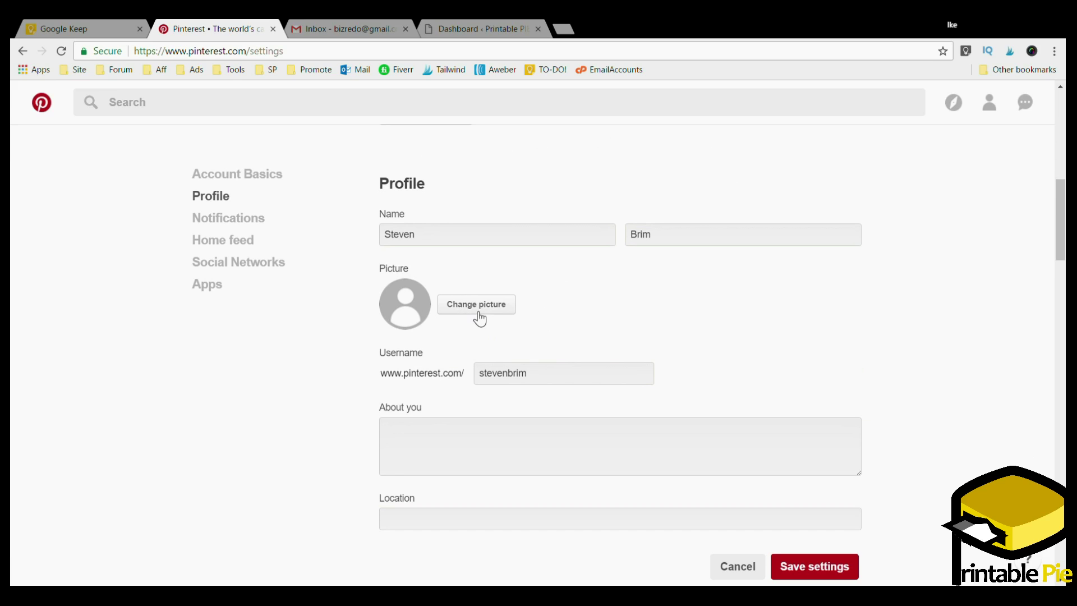
pyautogui.scroll(1, 479, 317)
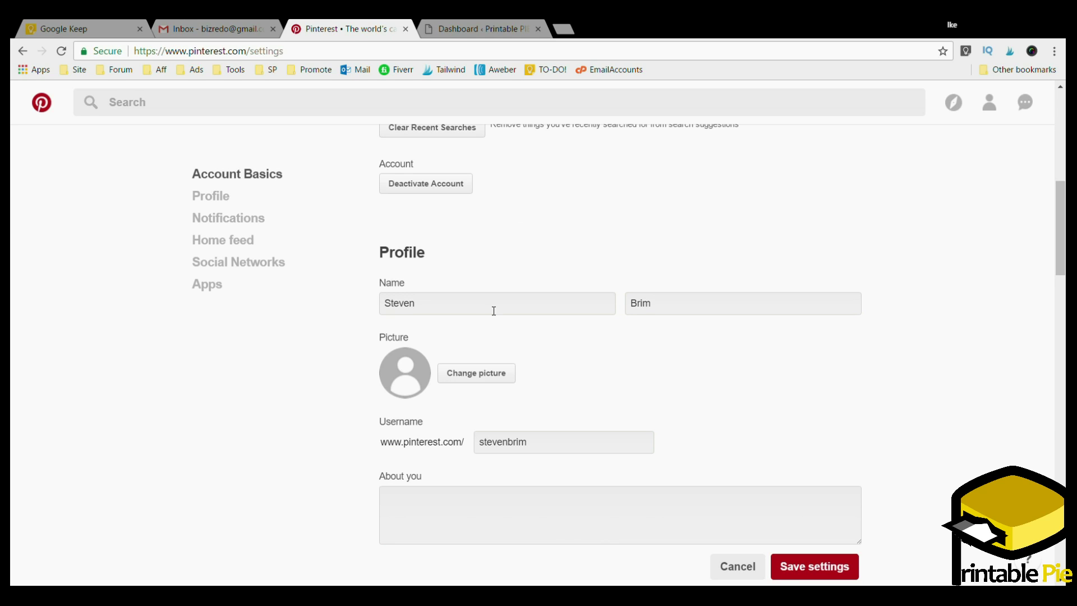
pyautogui.click(469, 375)
pyautogui.scroll(-2, 369, 350)
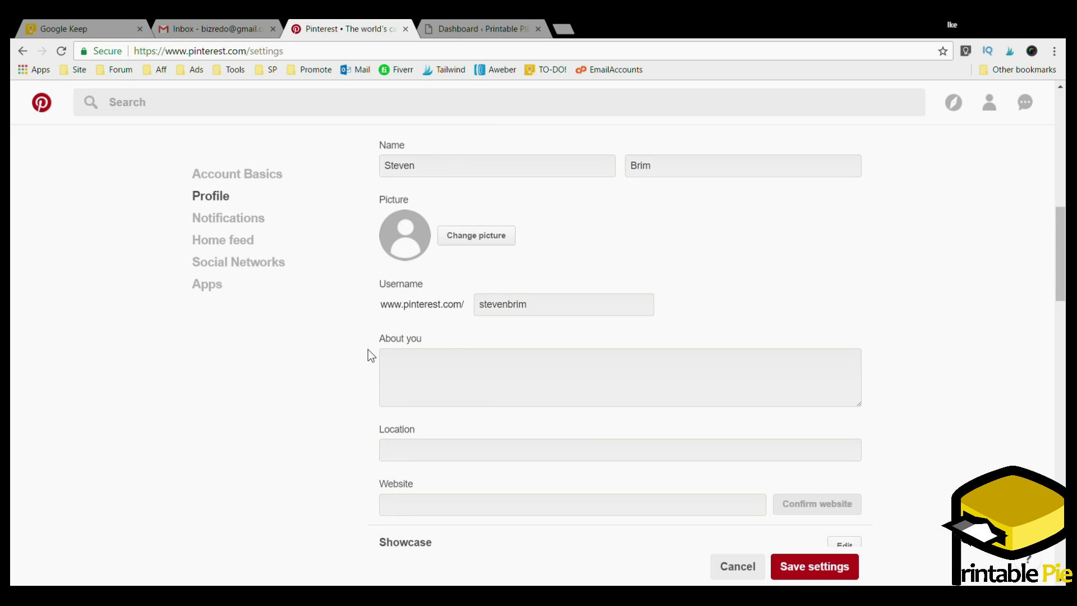
pyautogui.scroll(2, 367, 350)
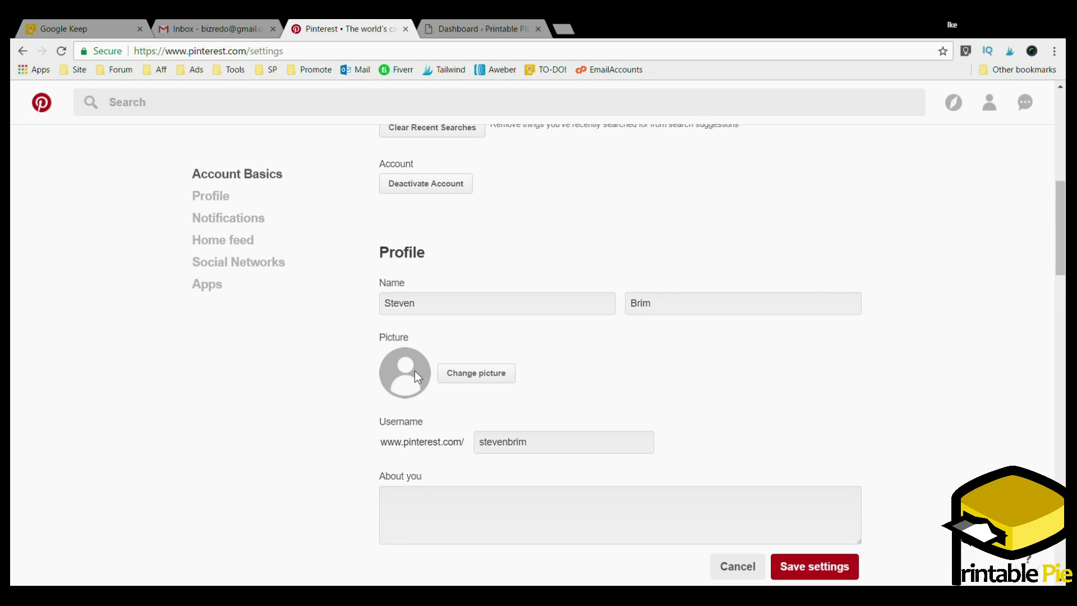
# - Upload a new profile photo through Change picture
pyautogui.click(469, 376)
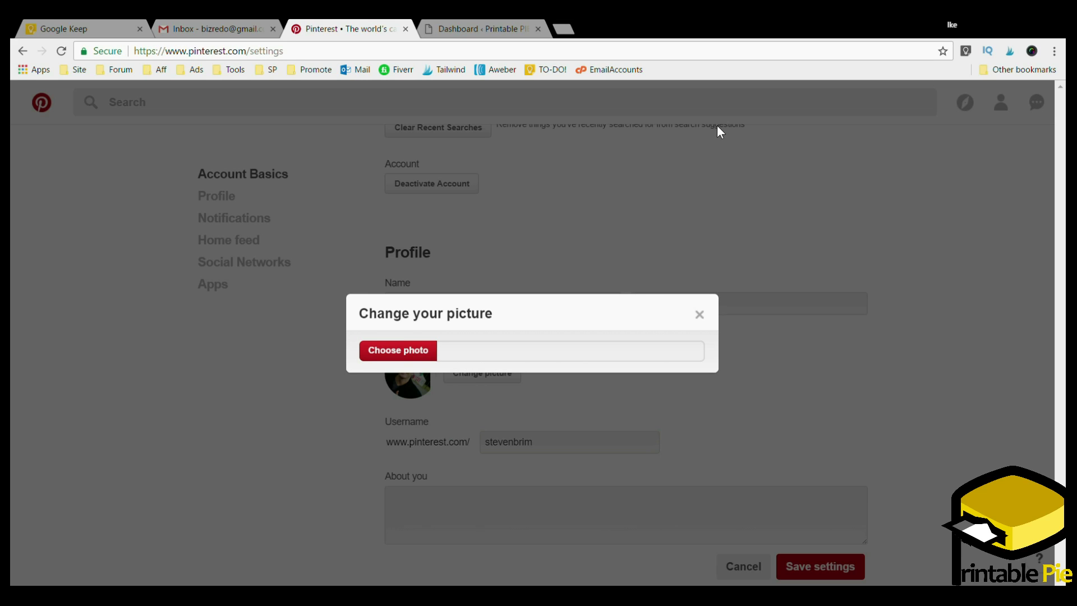
pyautogui.click(699, 314)
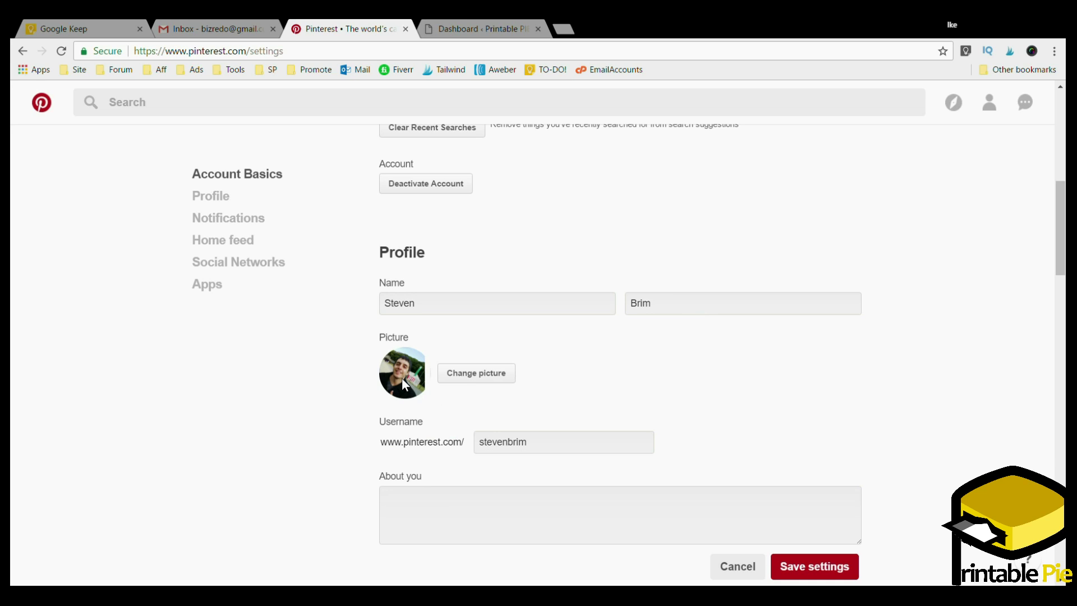
pyautogui.scroll(-1, 590, 401)
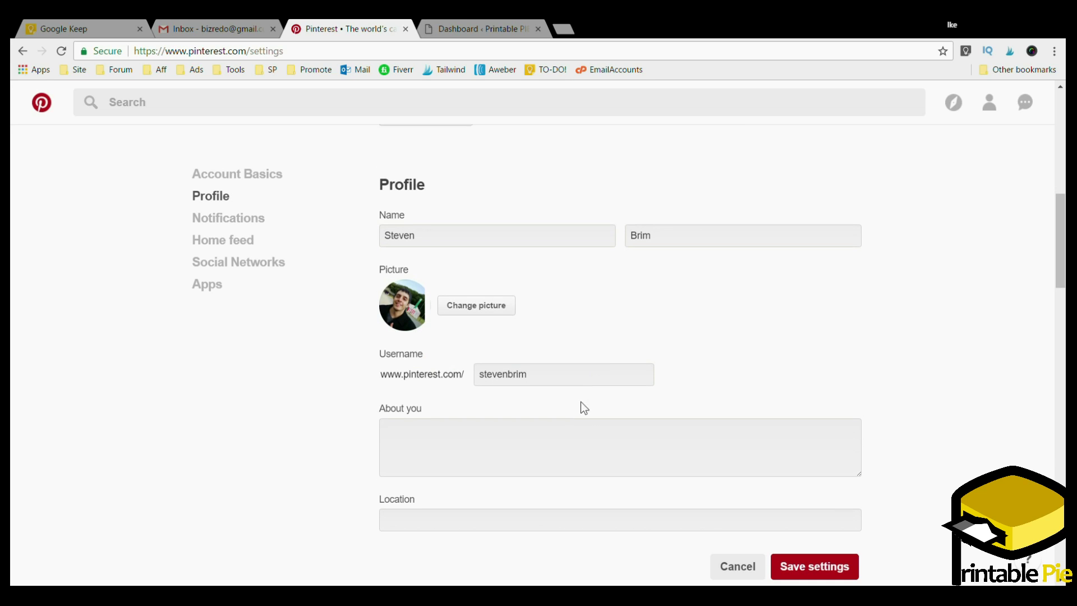
pyautogui.scroll(-1, 504, 388)
pyautogui.scroll(-1, 504, 388)
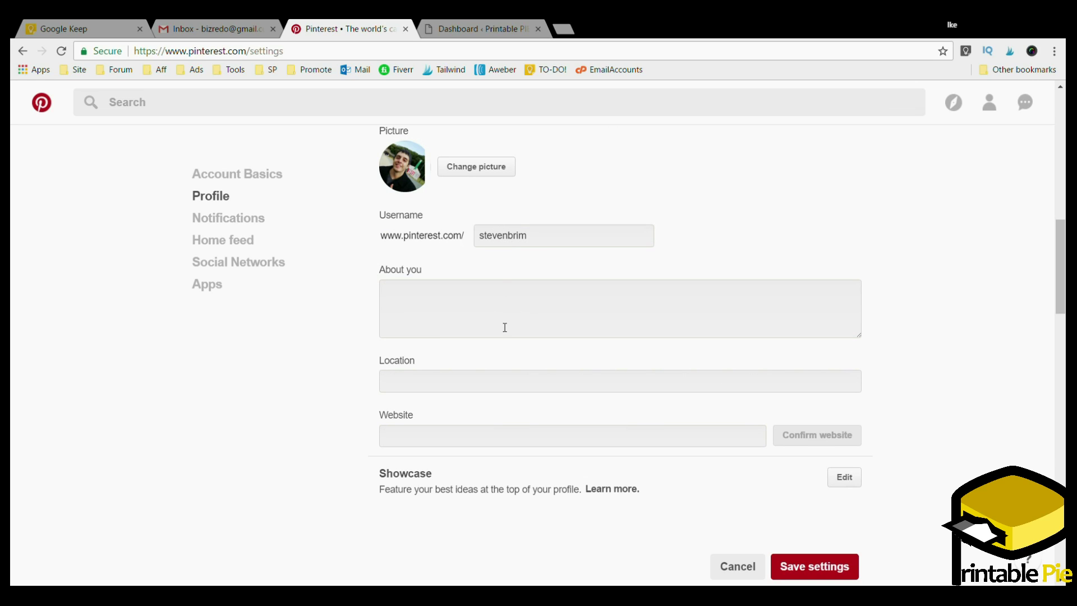
# - Type the birthday printables bio in About you, deleting stray letters after 'daughter'
pyautogui.click(506, 326)
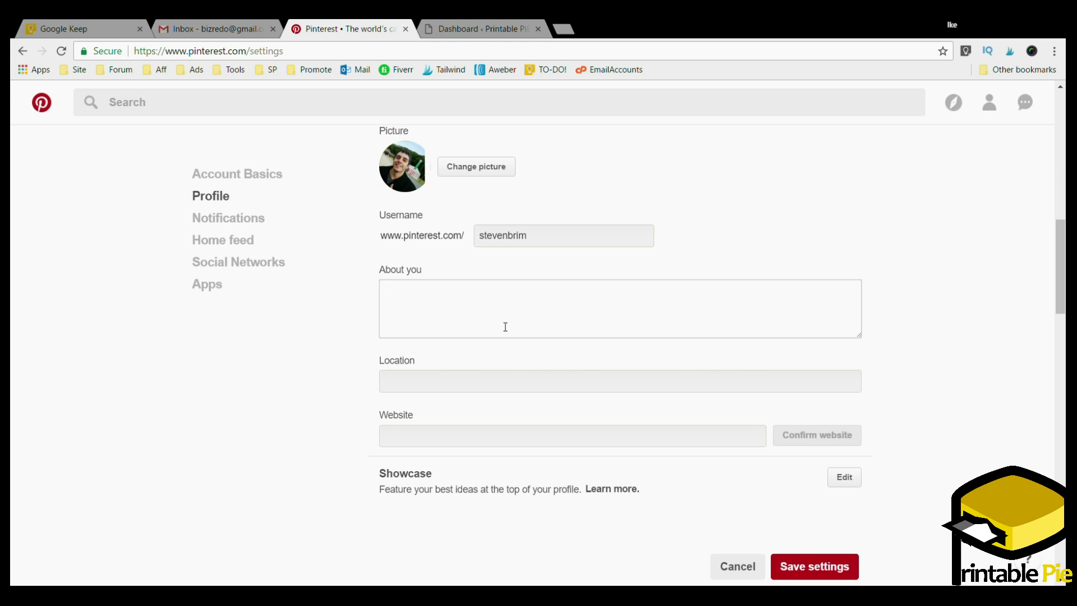
pyautogui.write("Hello, I'")
pyautogui.write('m Steven ')
pyautogui.write("and I'd like to help you create the best birthday for your son or daughter")
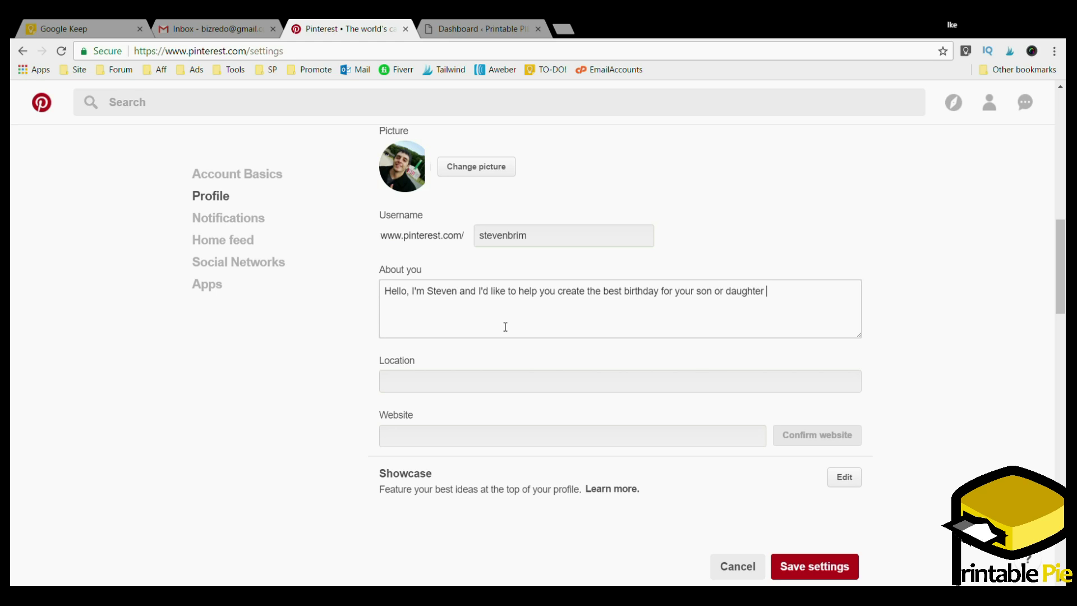
pyautogui.press('BackSpace')
pyautogui.write('ss')
pyautogui.press('BackSpace')
pyautogui.press('BackSpace')
pyautogui.write('.')
pyautogui.write(' Do')
pyautogui.write('wnlo')
pyautogui.press('BackSpace')
pyautogui.press('BackSpace')
pyautogui.press('BackSpace')
pyautogui.press('BackSpace')
pyautogui.press('BackSpace')
pyautogui.press('BackSpace')
pyautogui.press('BackSpace')
pyautogui.write('Get the printable b')
pyautogui.write('irthda')
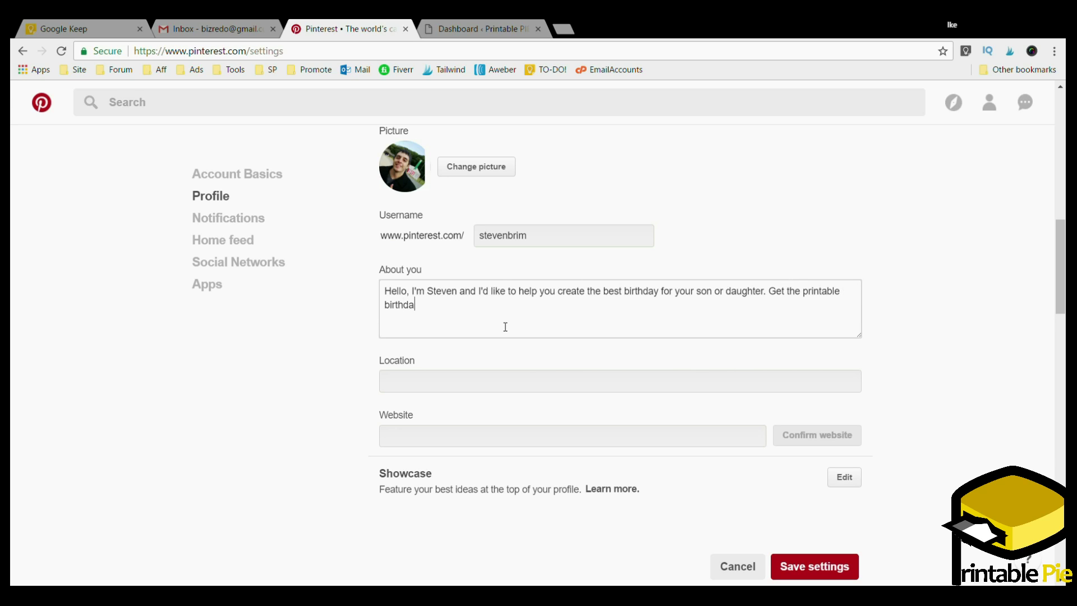
pyautogui.write('y games and decorations you need to put on')
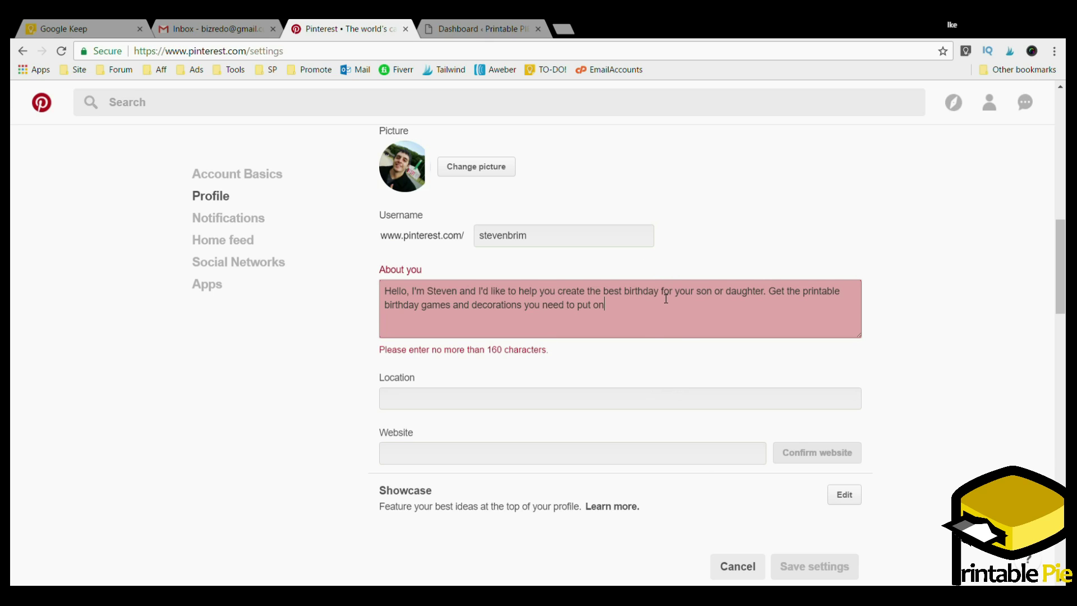
# - Cut 'for your son or daughter', the extra period, 'wantto' and the 'd like' wording
pyautogui.moveTo(661, 293)
pyautogui.mouseDown()
pyautogui.moveTo(774, 299)
pyautogui.moveTo(763, 299)
pyautogui.mouseUp()
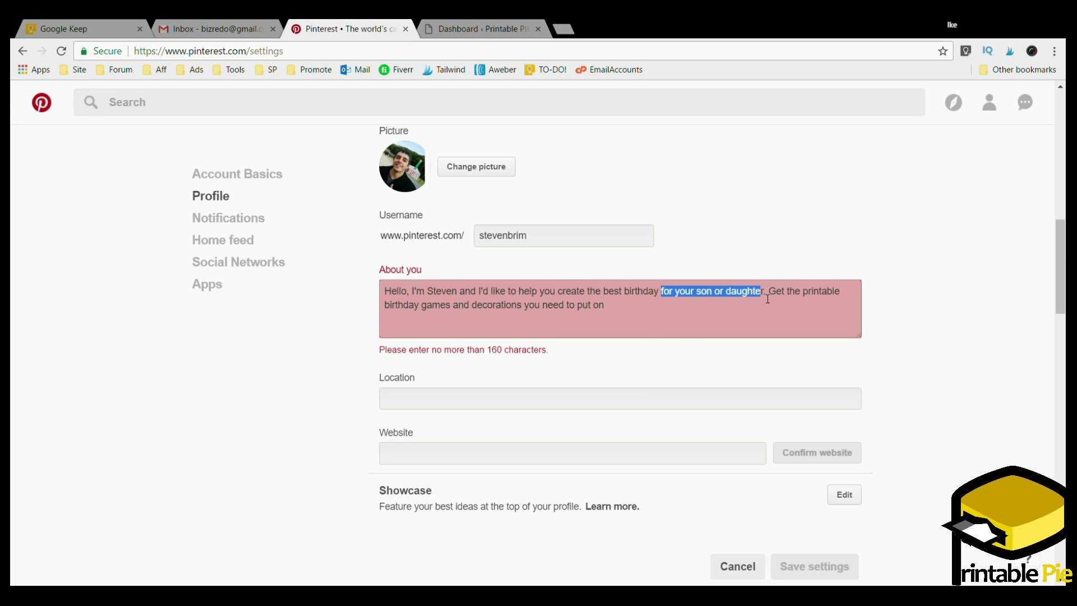
pyautogui.write('p')
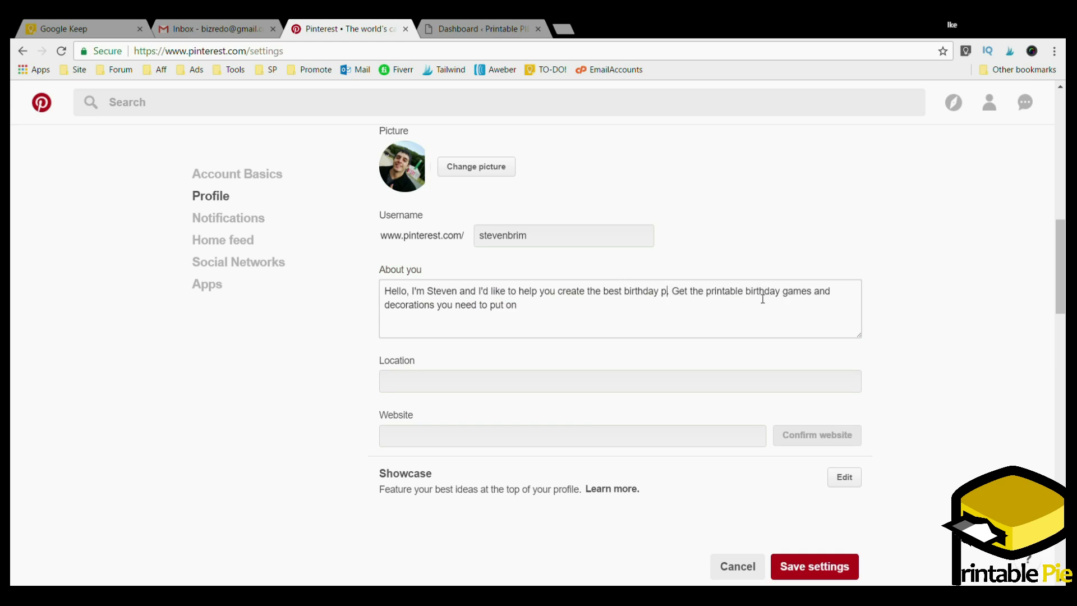
pyautogui.write('ossible!')
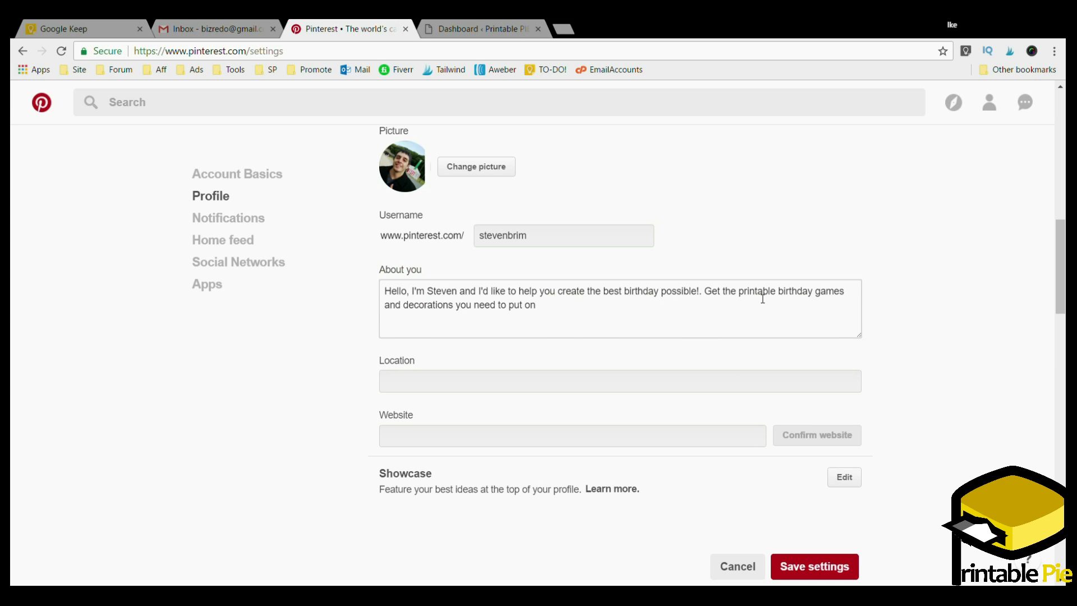
pyautogui.press('Delete')
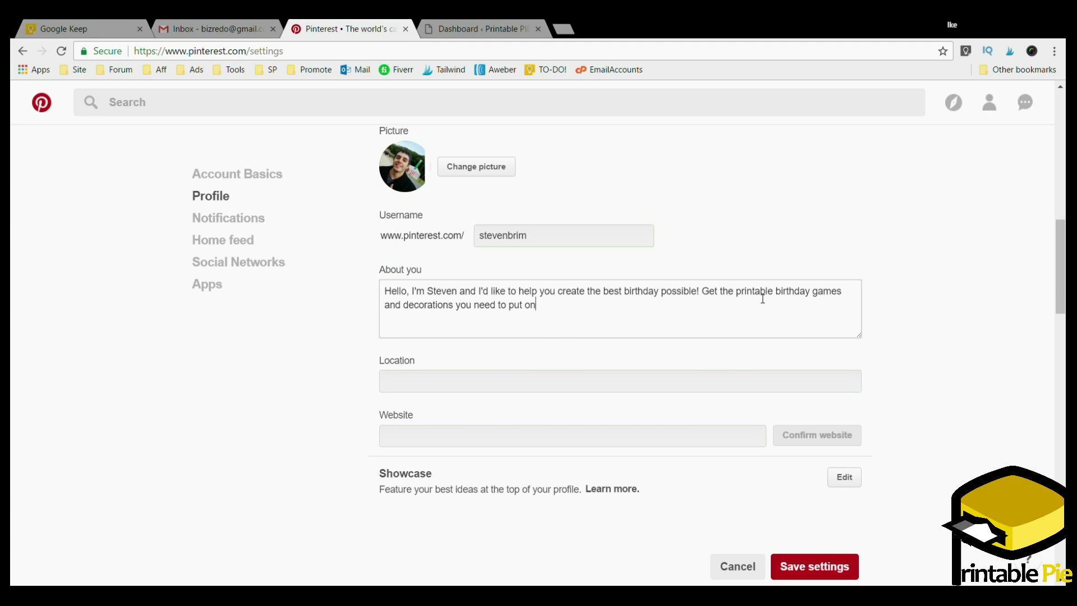
pyautogui.write('an amazing event.')
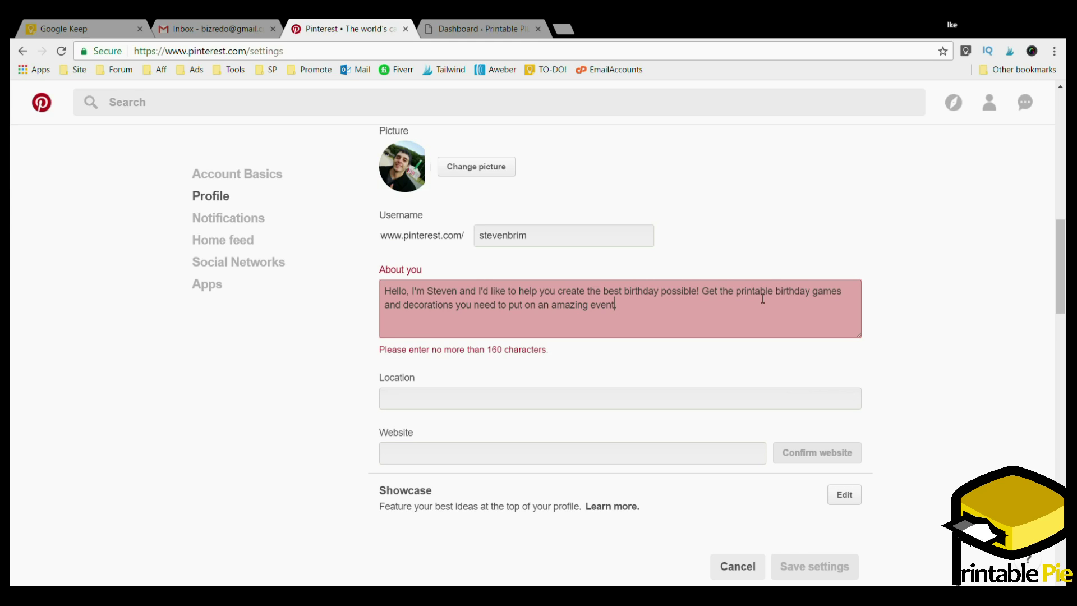
pyautogui.hotkey('ctrl', 'Left')
pyautogui.hotkey('ctrl', 'Left')
pyautogui.press('Left')
pyautogui.press('Left')
pyautogui.press('Left')
pyautogui.press('Up')
pyautogui.press('Right')
pyautogui.press('Right')
pyautogui.press('Right')
pyautogui.press('Right')
pyautogui.press('Right')
pyautogui.press('Right')
pyautogui.press('Right')
pyautogui.write('wantto')
pyautogui.press('BackSpace')
pyautogui.press('BackSpace')
pyautogui.write('to')
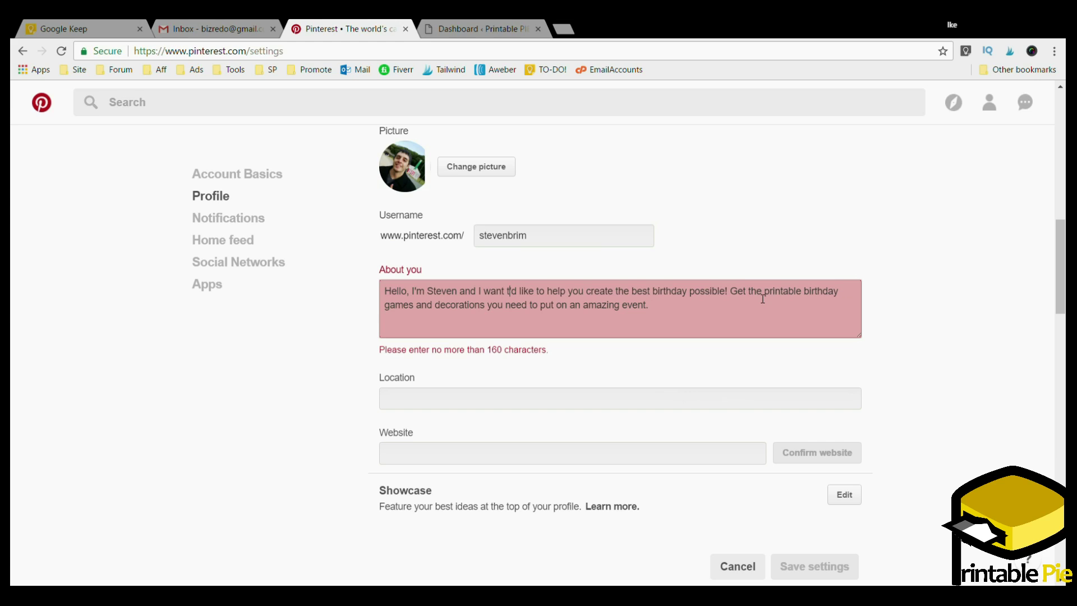
pyautogui.press('Delete')
pyautogui.press('Delete')
pyautogui.press('Delete')
pyautogui.press('Delete')
pyautogui.press('Delete')
pyautogui.press('Delete')
pyautogui.press('Delete')
pyautogui.press('Delete')
pyautogui.press('Delete')
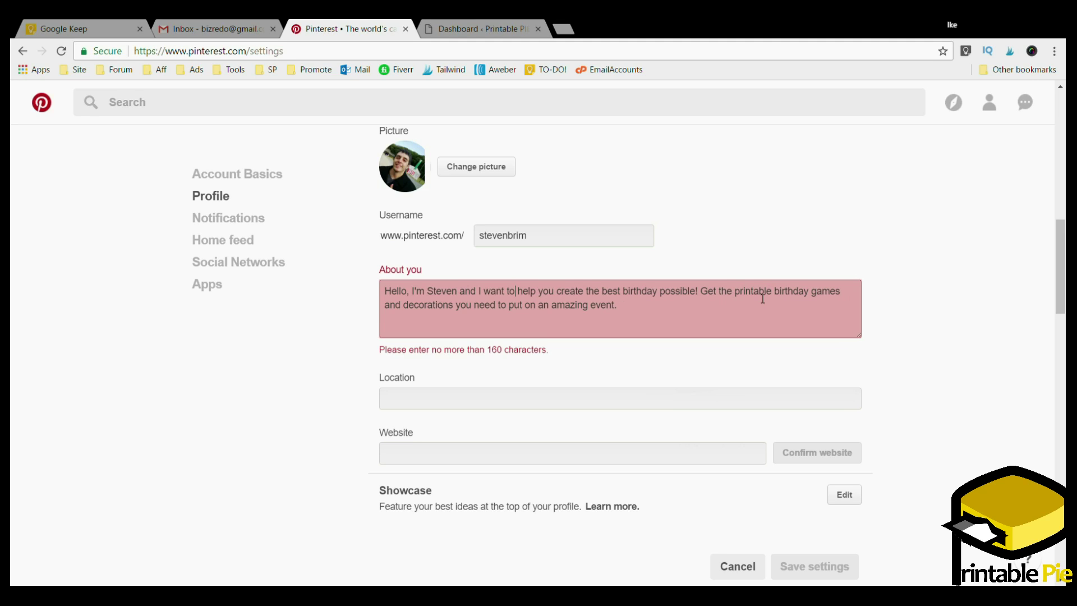
# - Rework 'the best birthday possible' and 'event', removing the stray letter after 'birthday'
pyautogui.doubleClick(593, 292)
pyautogui.moveTo(616, 294); pyautogui.dragTo(698, 294)
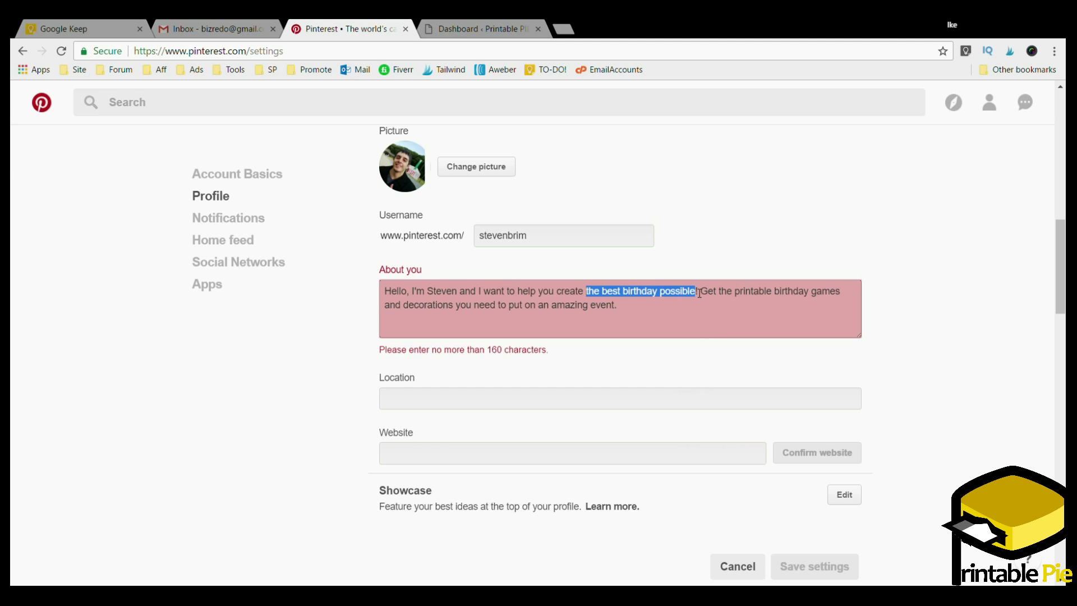
pyautogui.write('an amazing birthday')
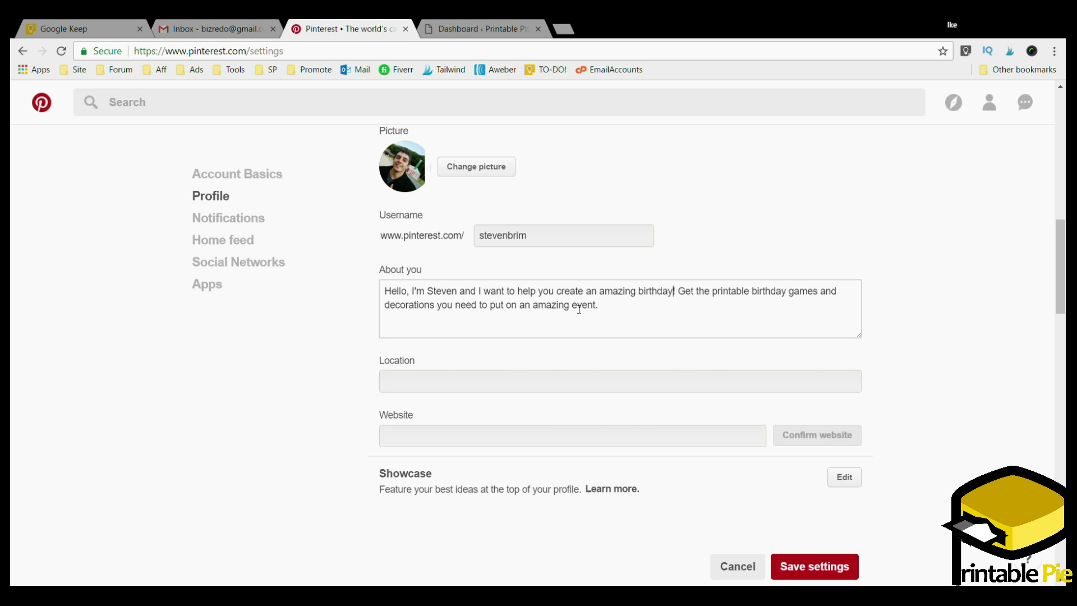
pyautogui.moveTo(573, 306); pyautogui.dragTo(597, 310)
pyautogui.write('birthday')
pyautogui.click(656, 310)
pyautogui.press('Left')
pyautogui.press('BackSpace')
# - Enter Japan in the Location field, then move to the Website field
pyautogui.click(622, 381)
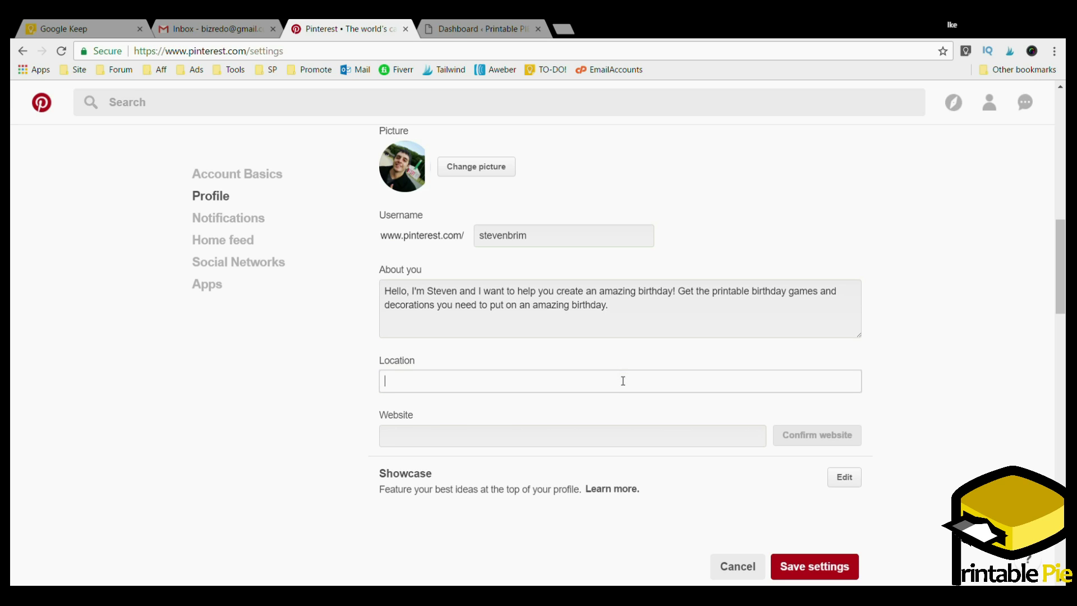
pyautogui.write('Japan')
pyautogui.click(636, 438)
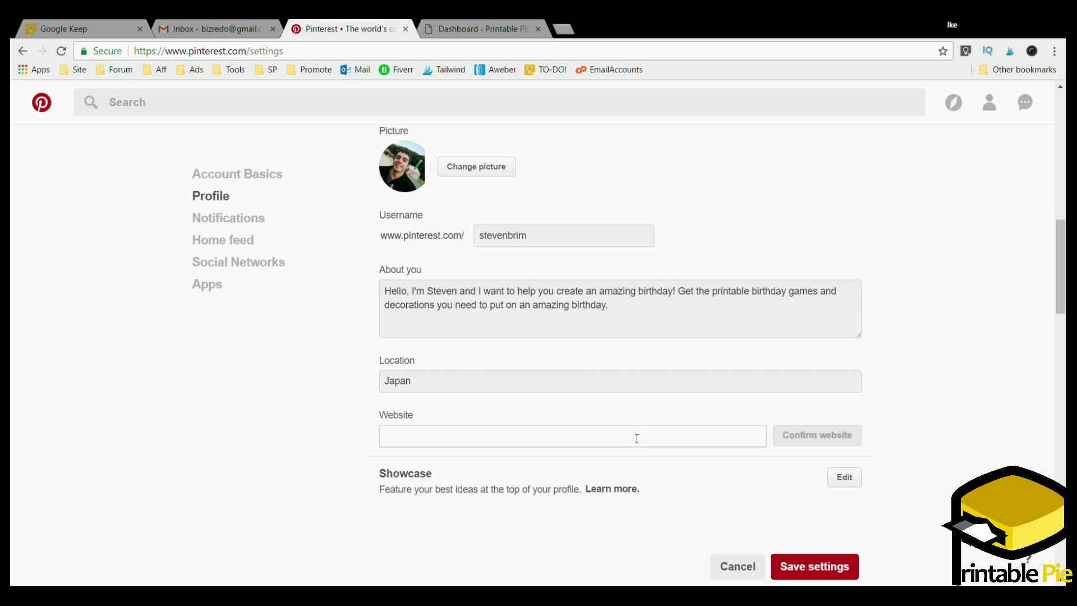
# - Copy printablepie.com from the WordPress tab's address bar and return to Pinterest
pyautogui.click(446, 27)
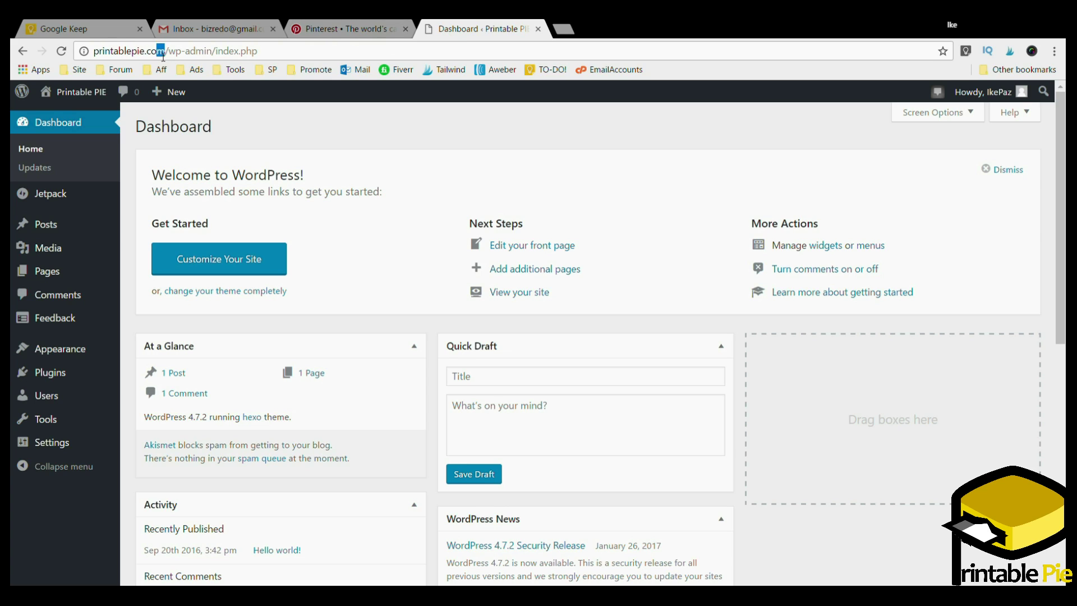
pyautogui.moveTo(164, 53); pyautogui.dragTo(94, 53)
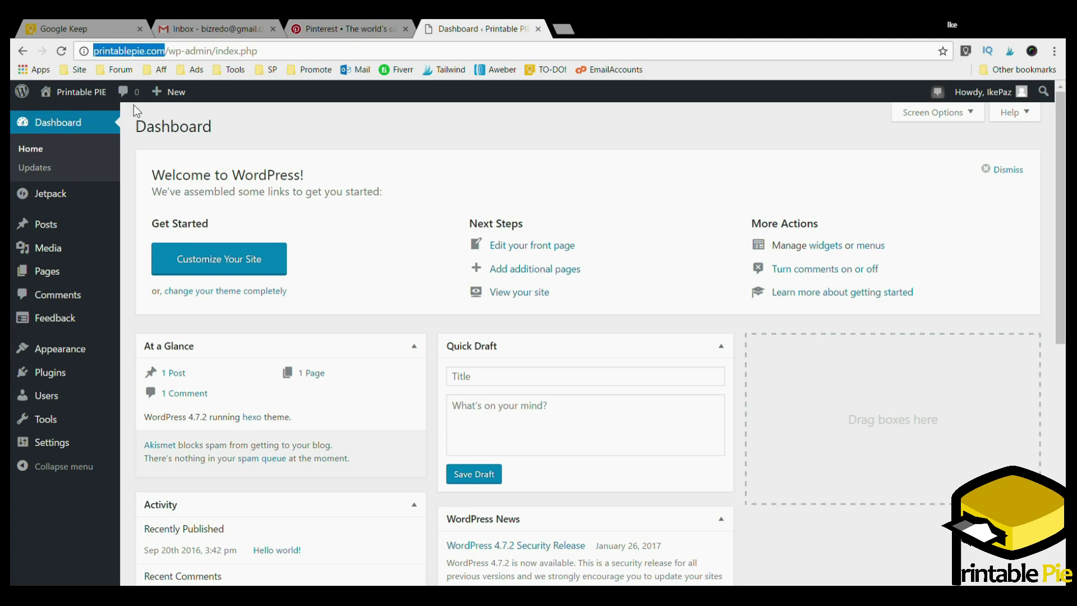
pyautogui.click(323, 25)
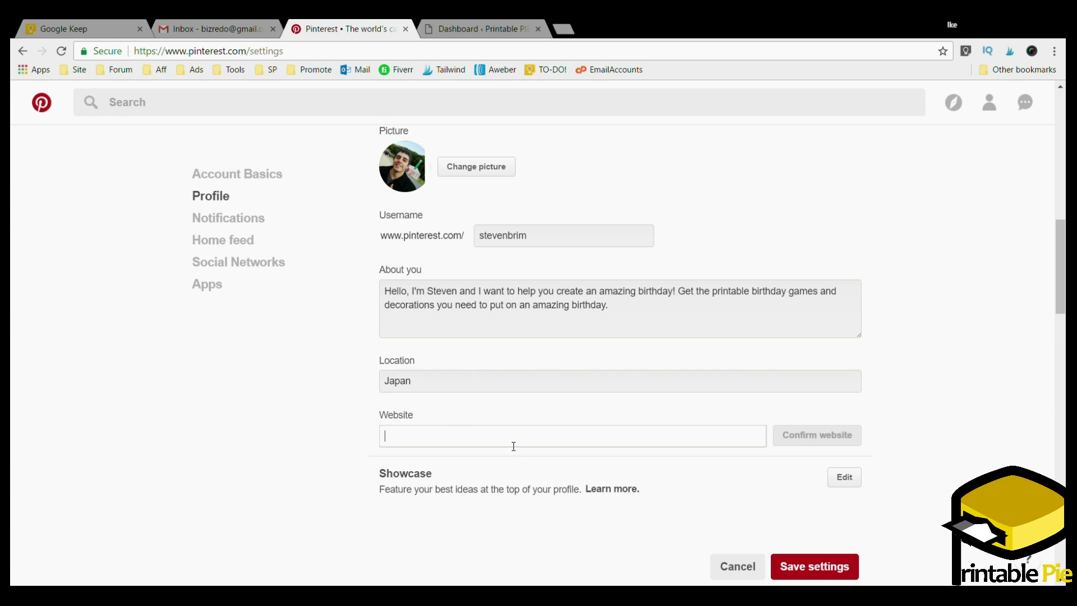
# - Paste printablepie.com as the website, save, and choose Access business tools
pyautogui.write('http://printablepie.com')
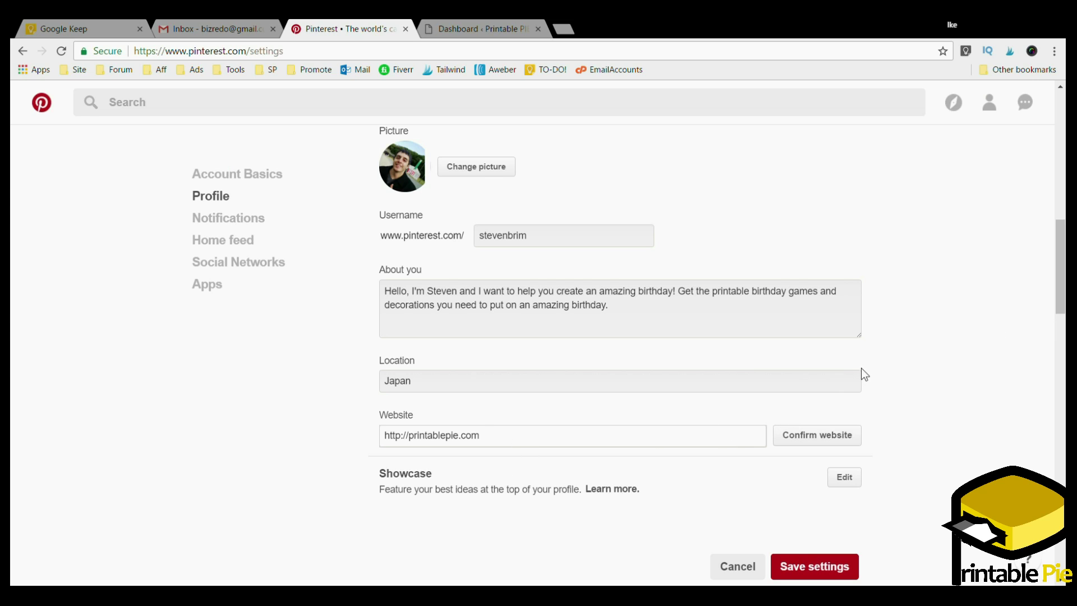
pyautogui.click(815, 564)
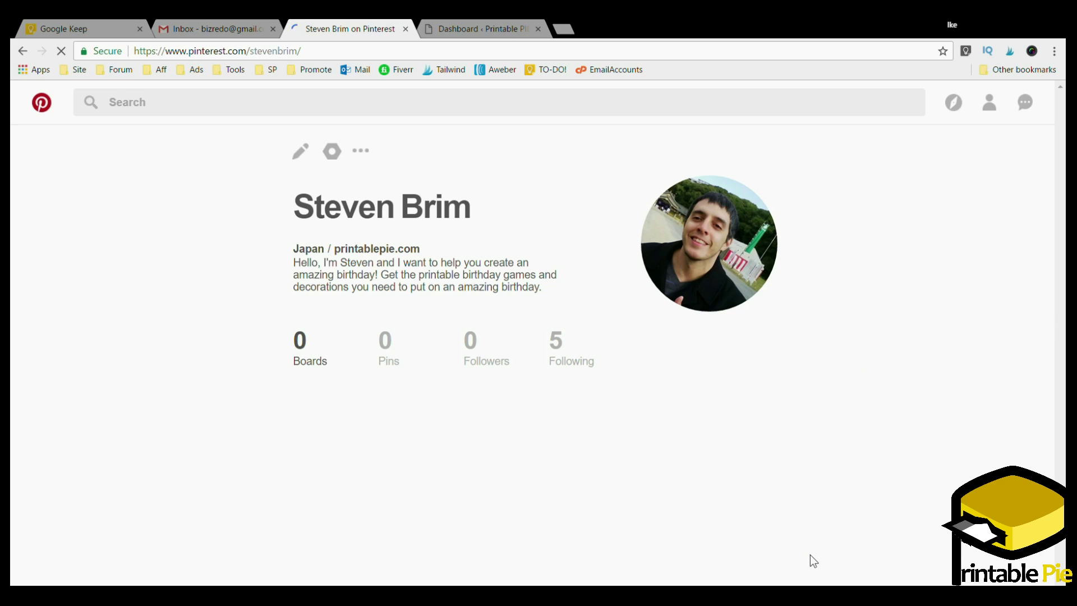
pyautogui.click(362, 159)
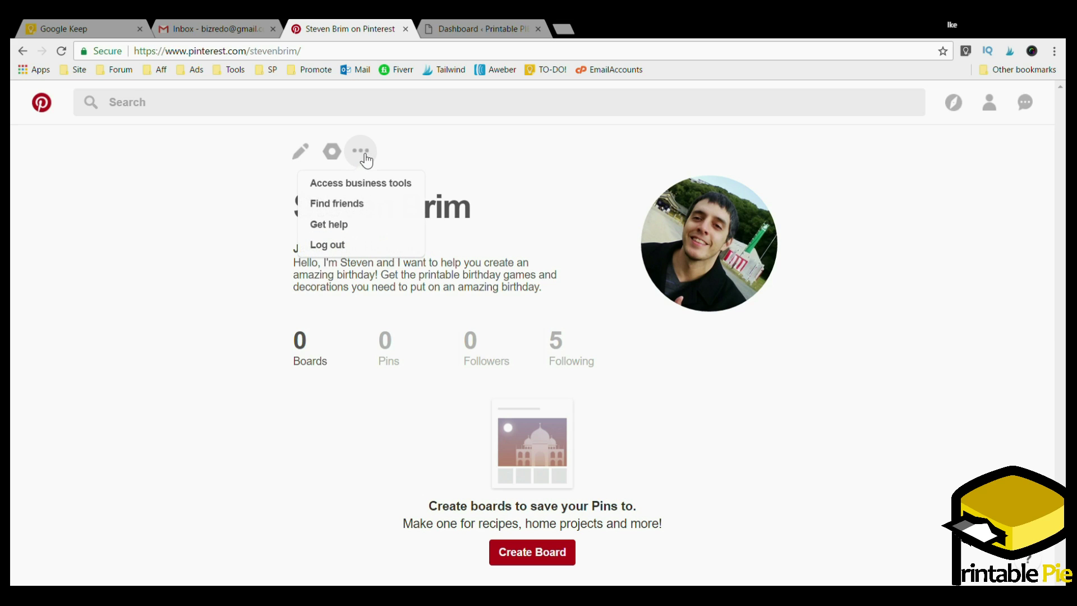
pyautogui.click(370, 184)
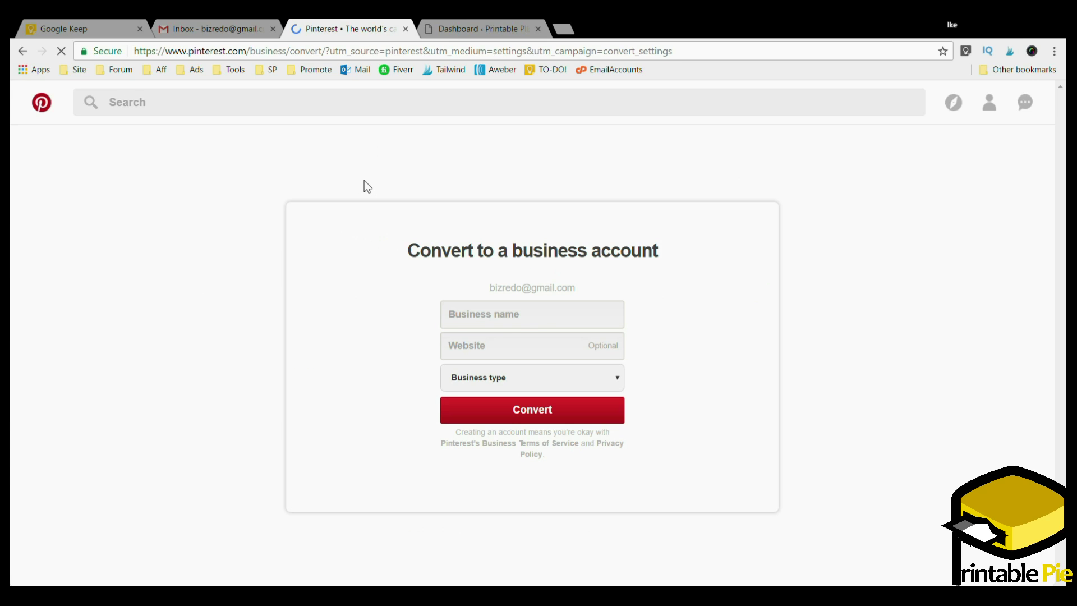
# - Enter business name Printable Piue and website printablepie.com, choose the Professional business type, and submit the conversion
pyautogui.click(507, 319)
pyautogui.write('Printable ')
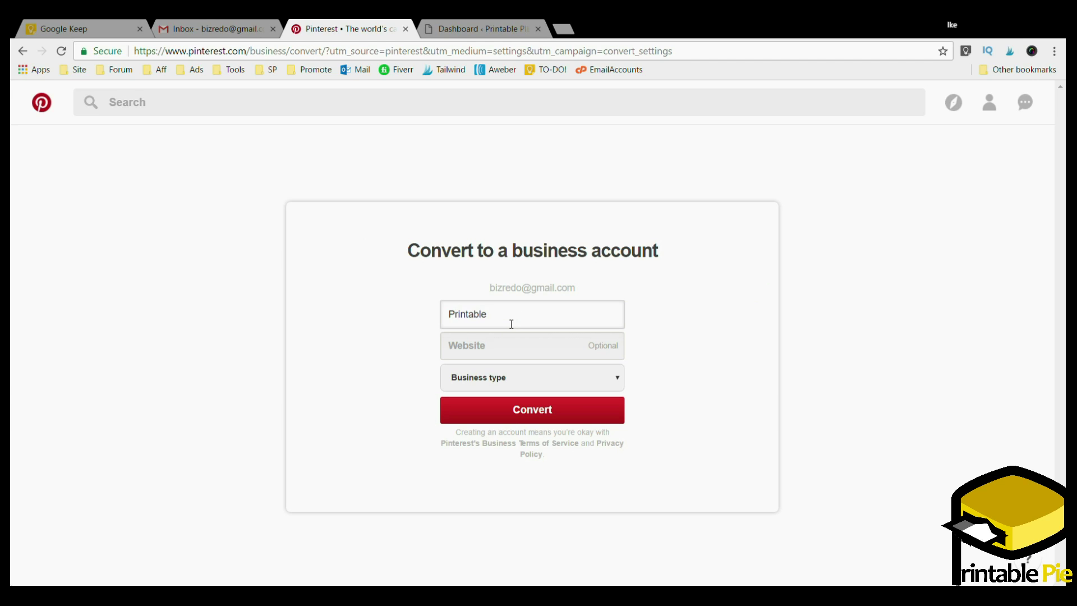
pyautogui.write('Piue')
pyautogui.click(510, 354)
pyautogui.write('http://printablepie.com')
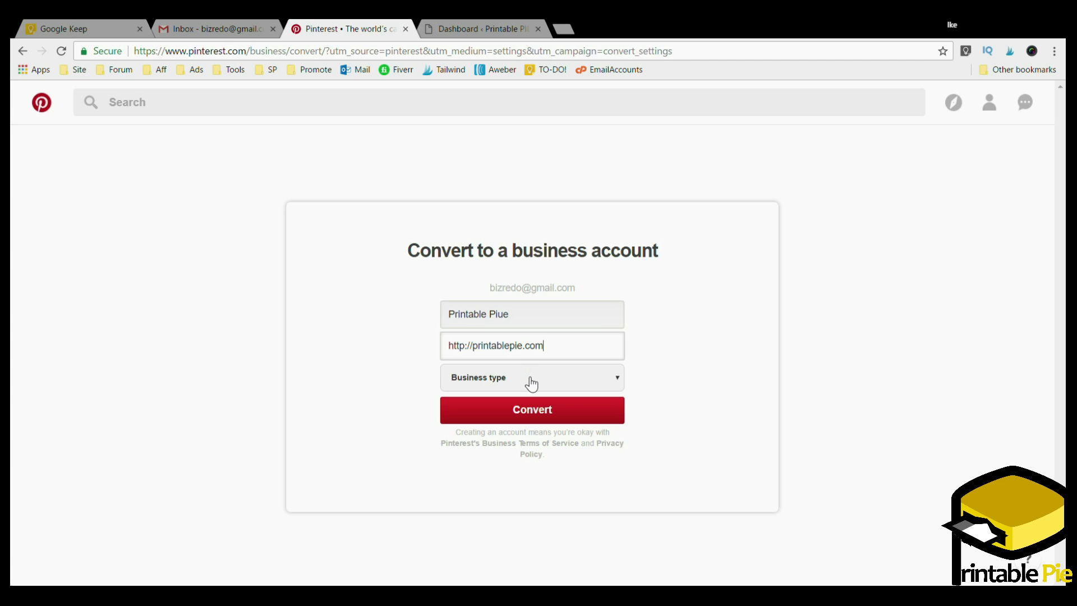
pyautogui.press('Tab')
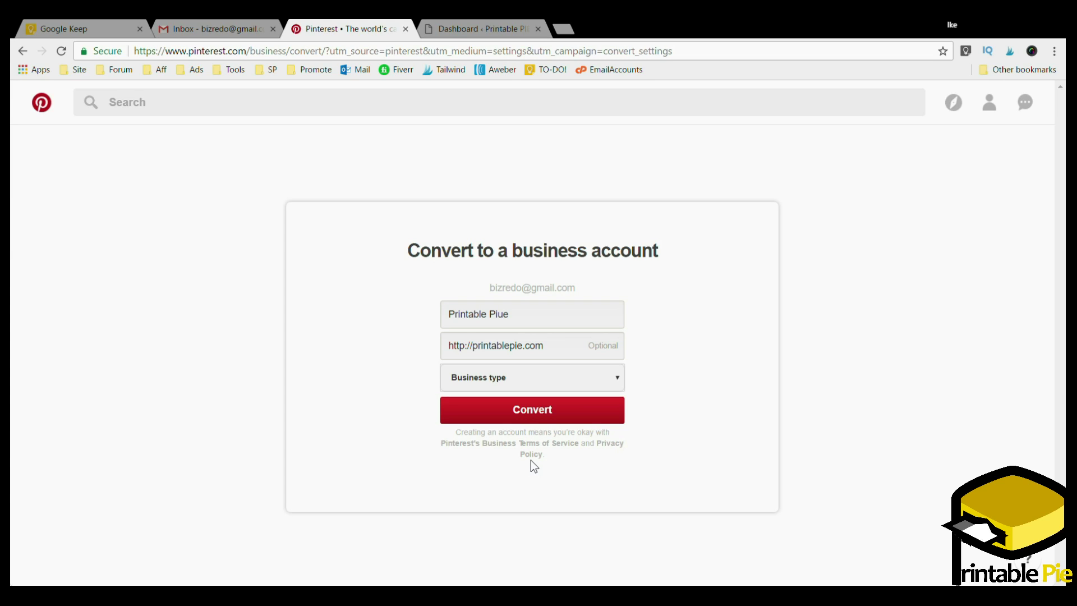
pyautogui.click(543, 407)
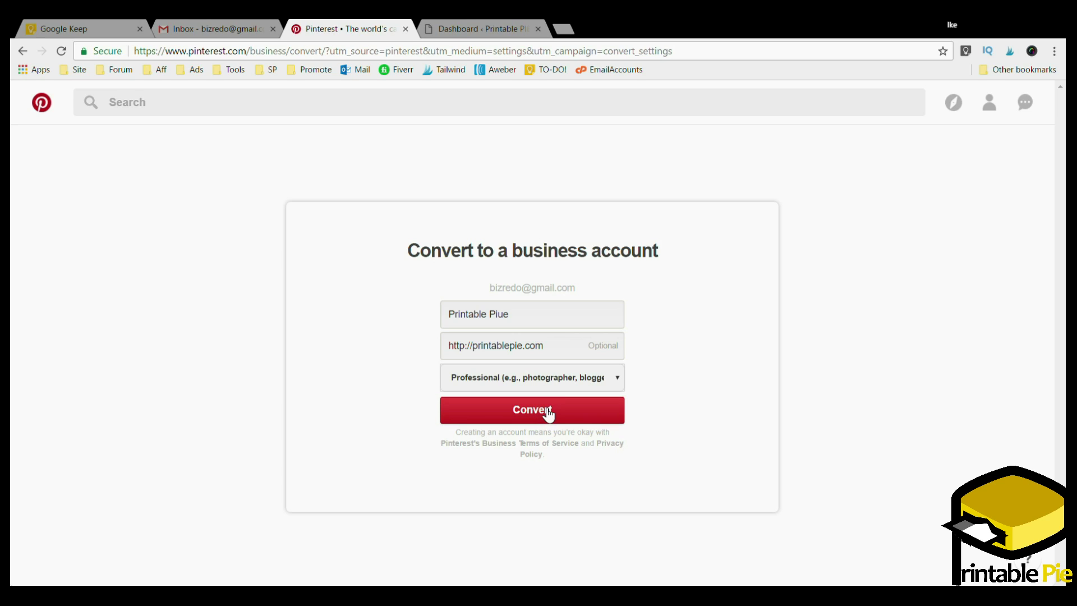
pyautogui.click(547, 412)
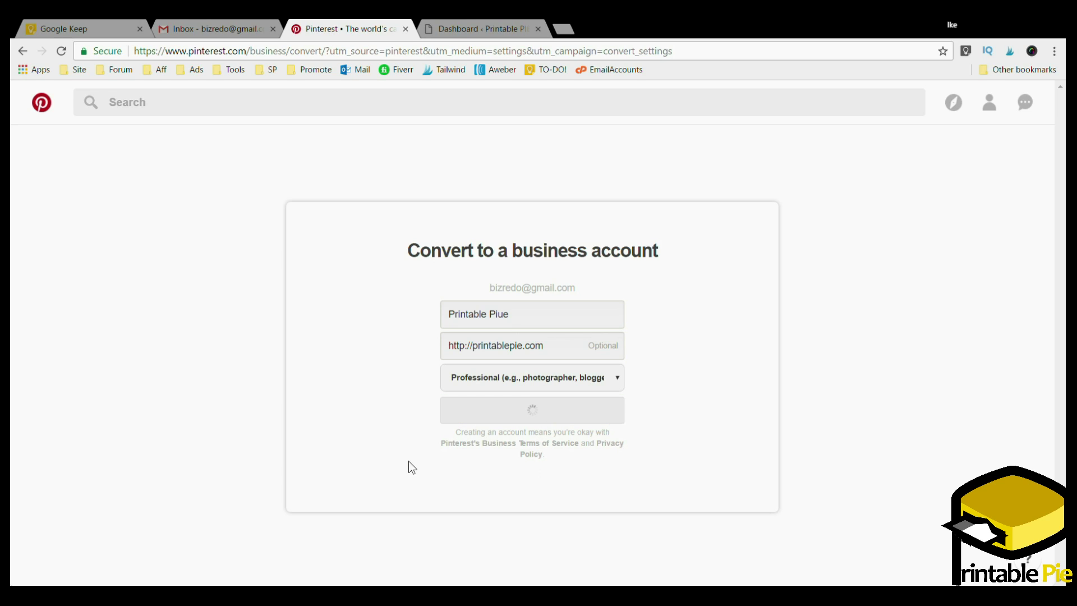